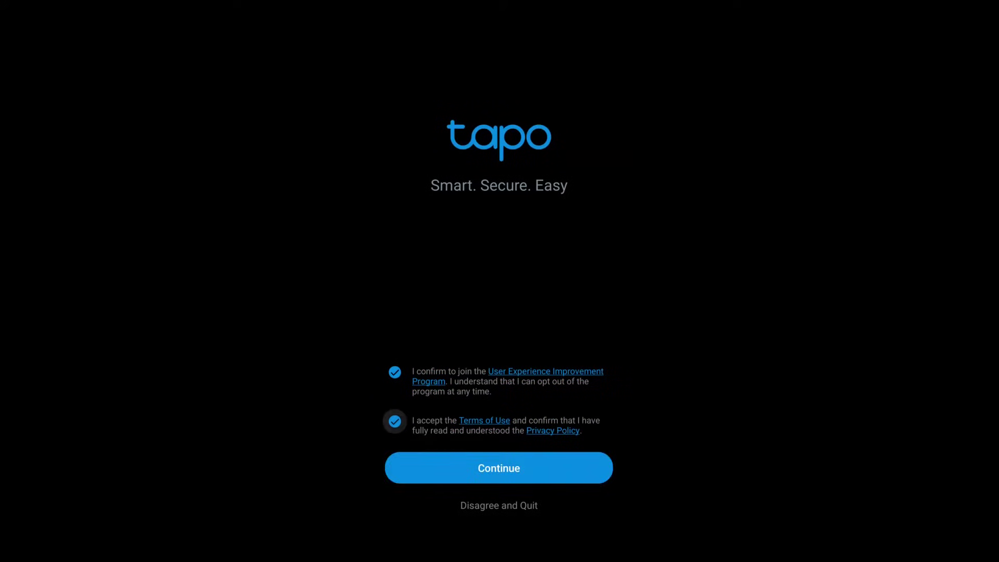
Accept the consent terms and start creating a TP-Link ID, agreeing to its Terms of Use
click(499, 467)
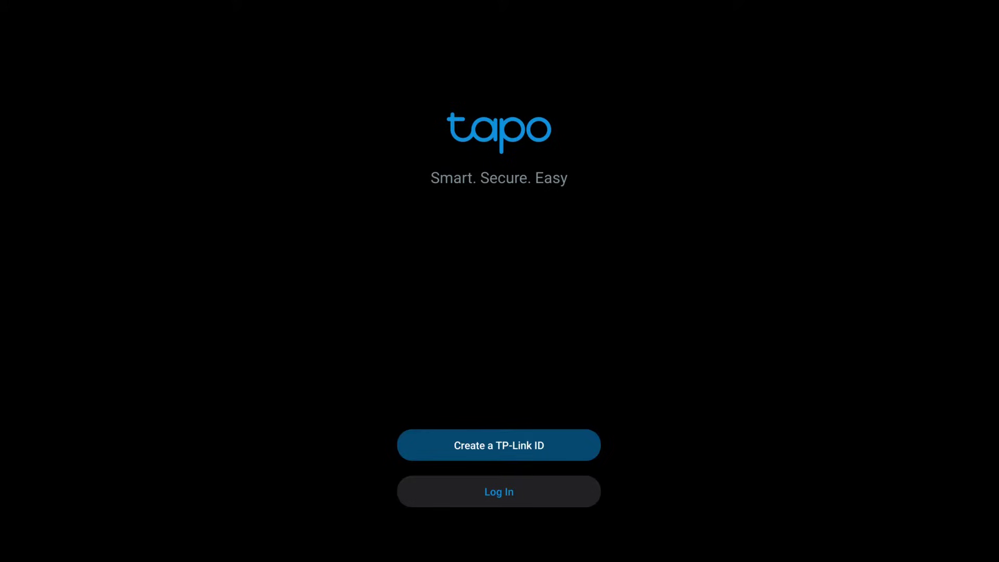
click(498, 445)
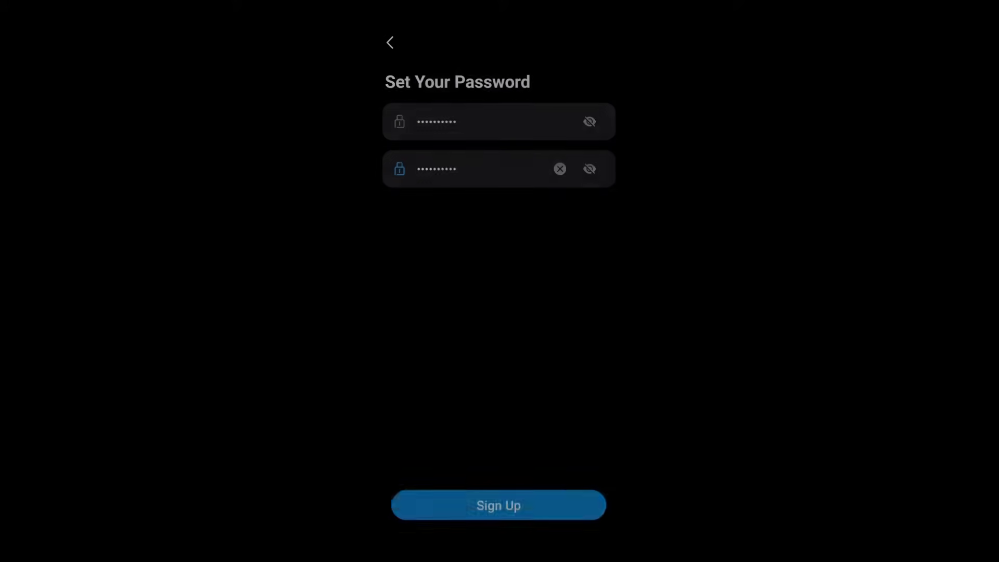
click(395, 398)
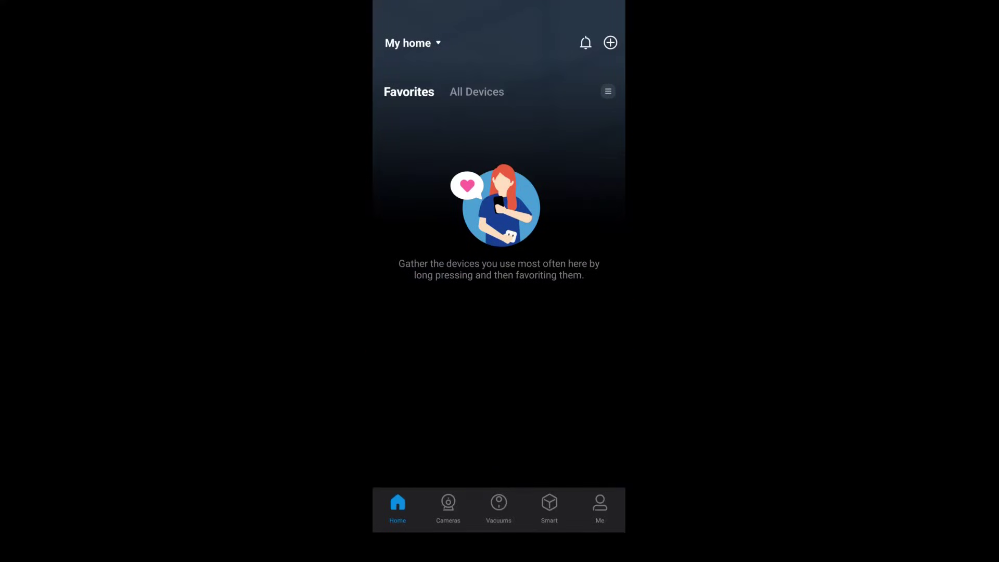
Start adding a new device, choosing Tapo C200 from the Indoor Cameras list
click(611, 43)
click(567, 71)
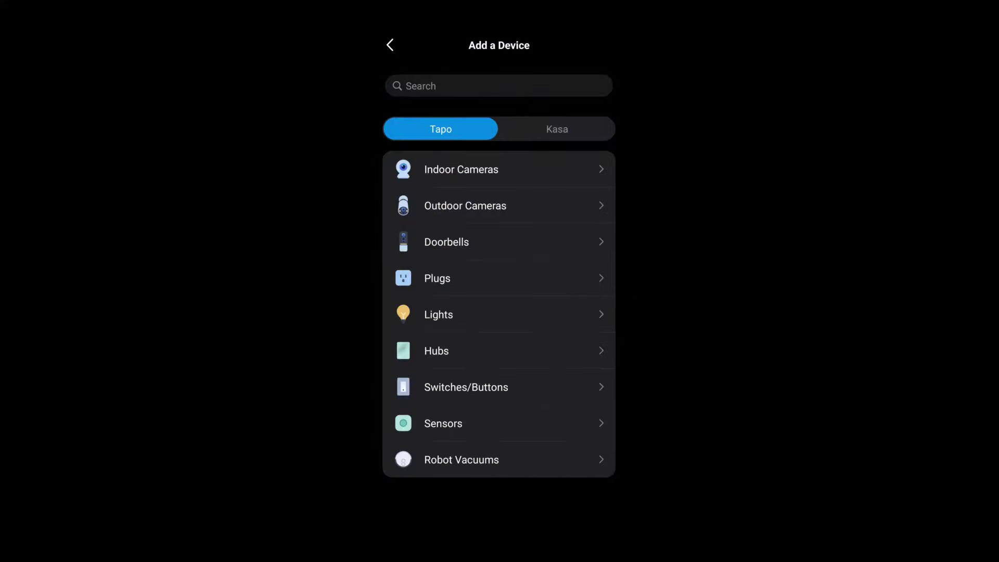
click(461, 169)
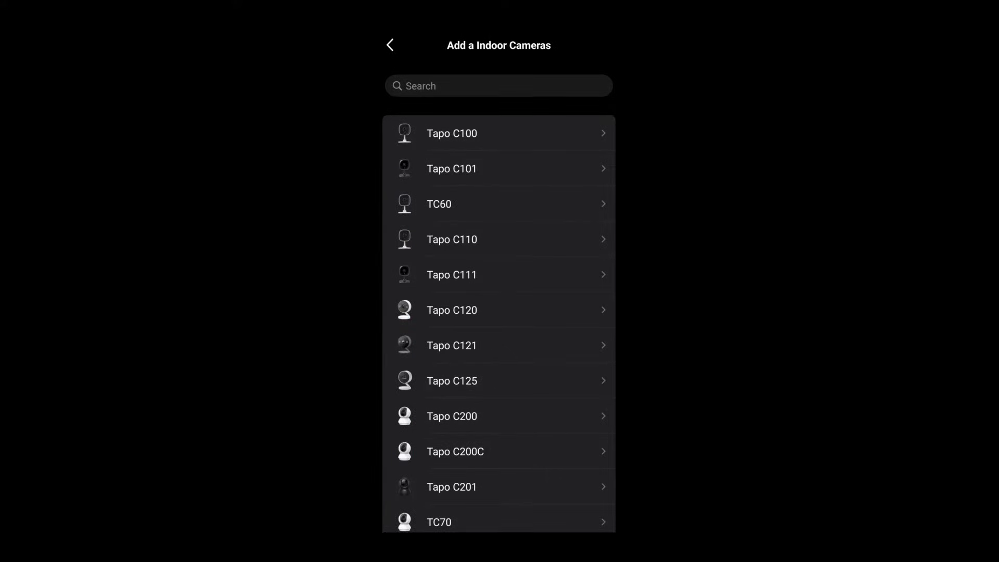
click(452, 417)
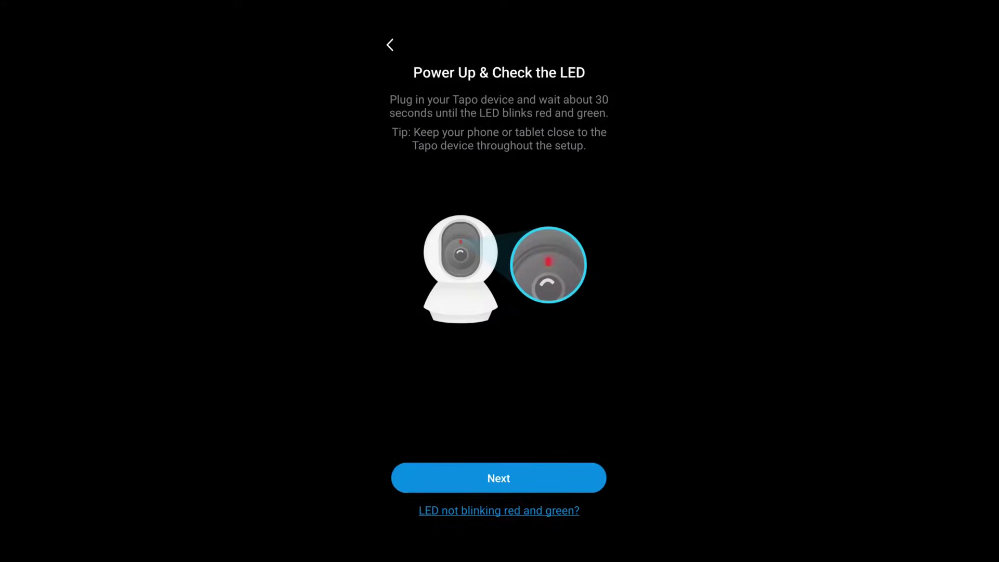
Confirm the camera LED is blinking and grant the app location permission
click(499, 478)
click(499, 503)
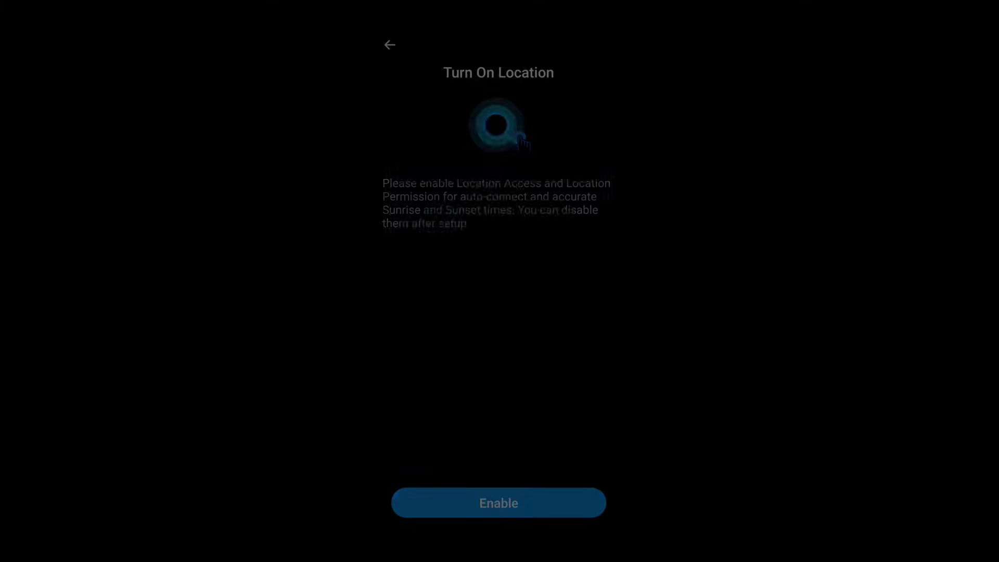
click(498, 337)
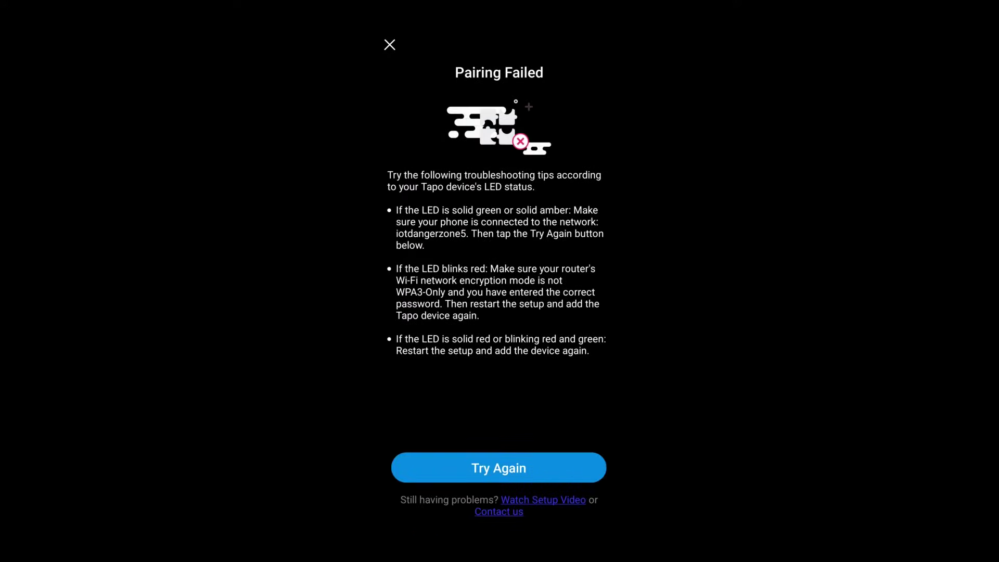
Retry pairing, keep the name Tapo_C200_EF51, and set the camera's location to Bedroom
click(499, 467)
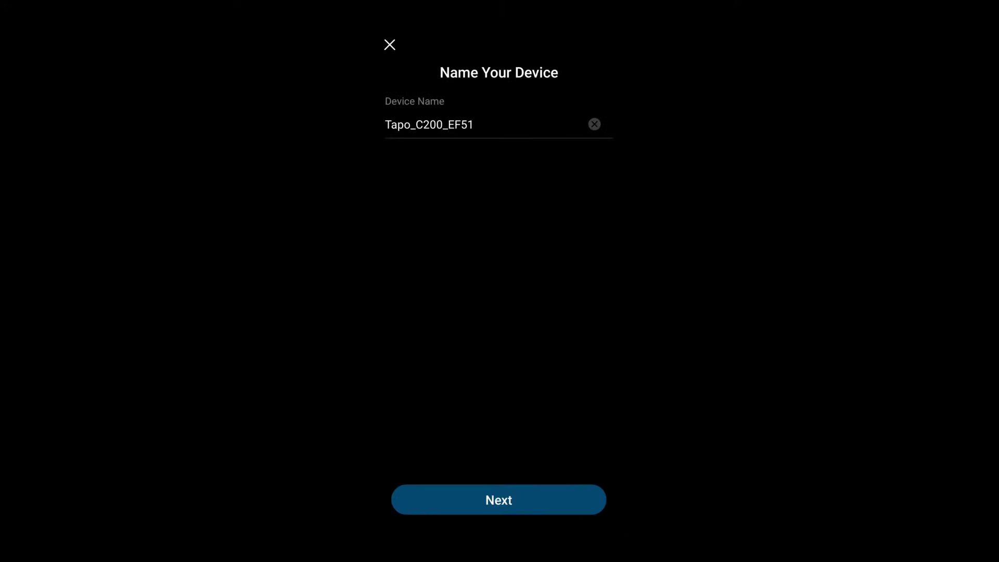
click(499, 500)
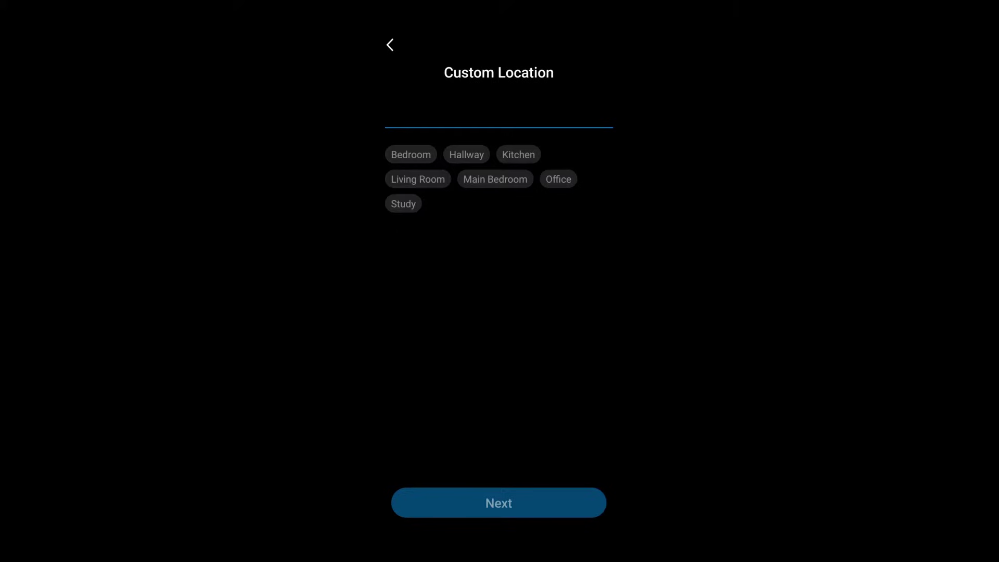
click(411, 154)
click(498, 502)
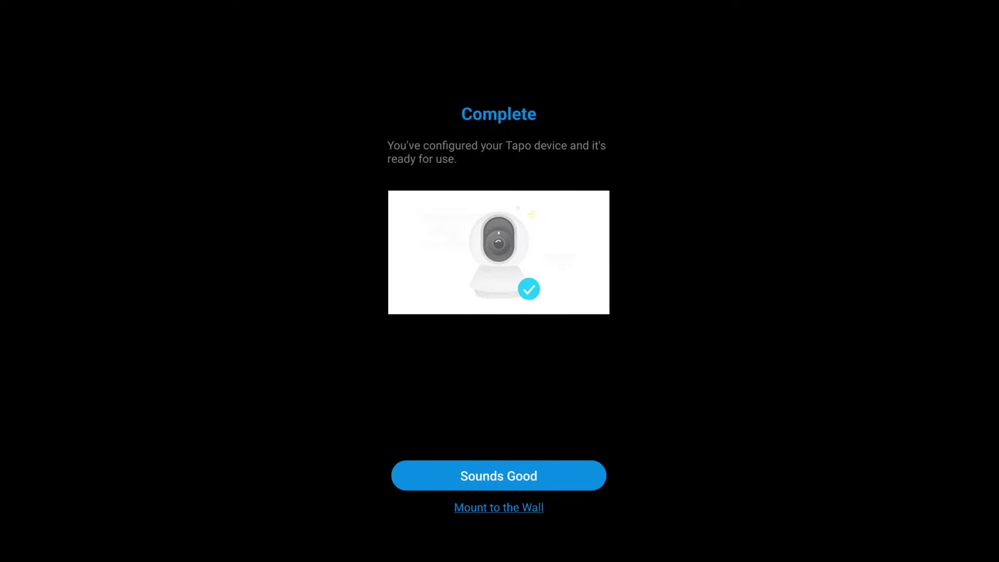
Skip the Tapo Care offer, dismiss the local storage tips and accept firmware auto-updates
click(500, 475)
scroll(500, 312, down, 15)
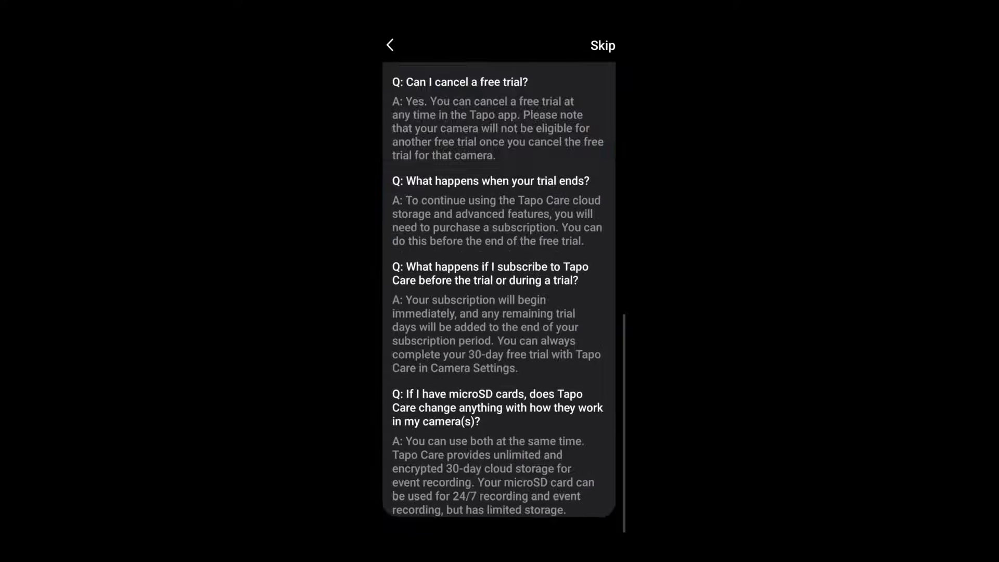
click(603, 45)
click(498, 503)
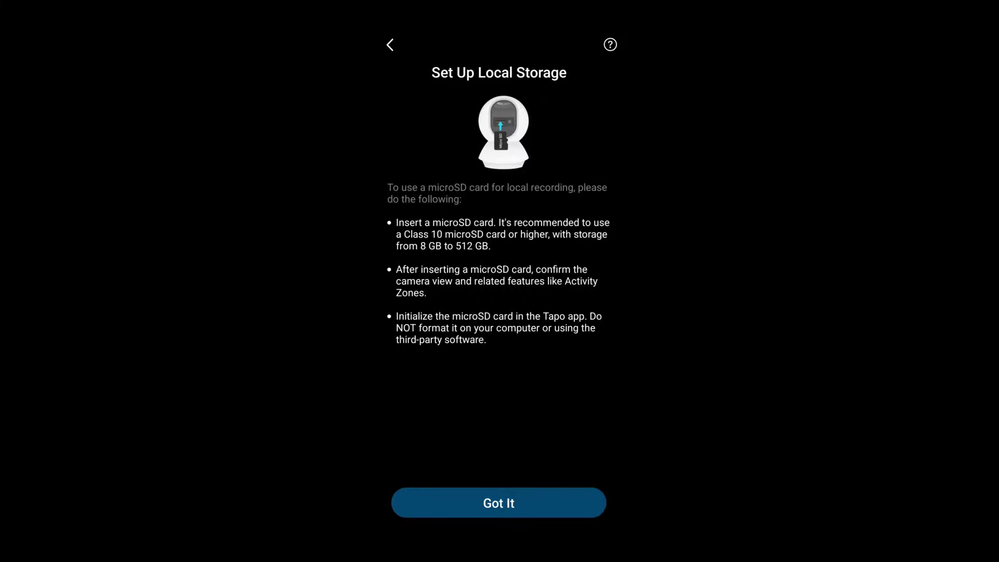
click(499, 502)
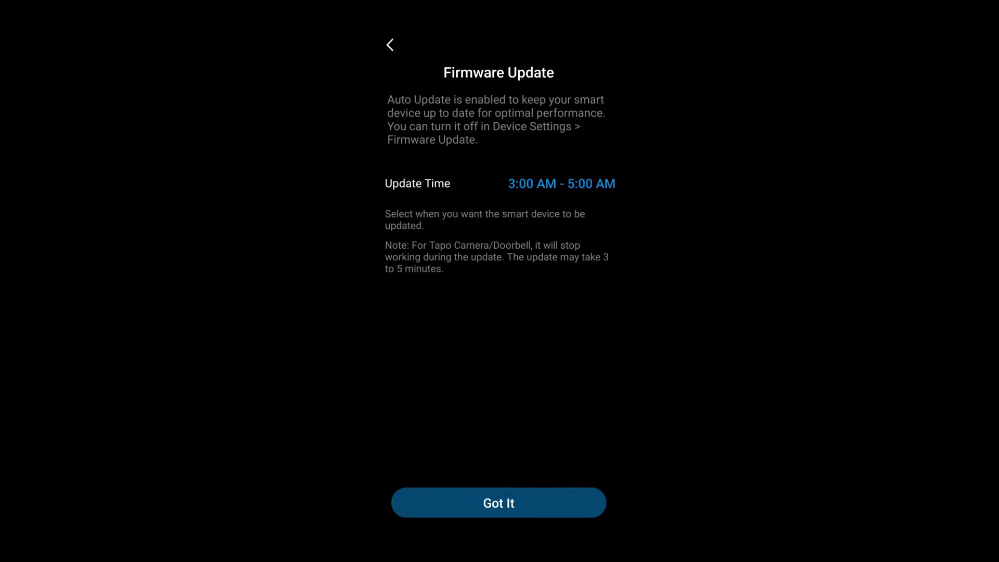
click(499, 503)
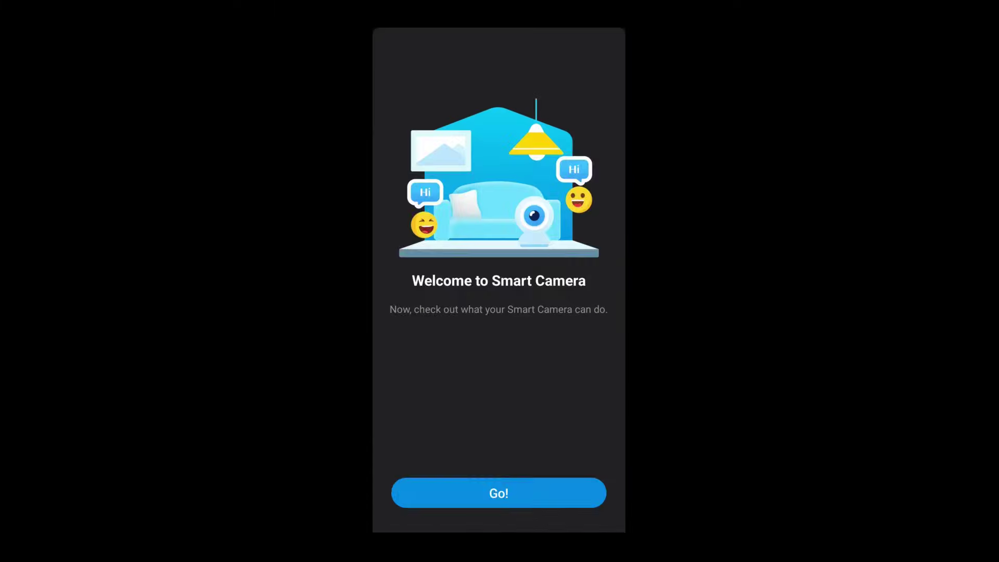
Go through the Smart Camera feature tour and initialize the camera's microSD card
click(500, 493)
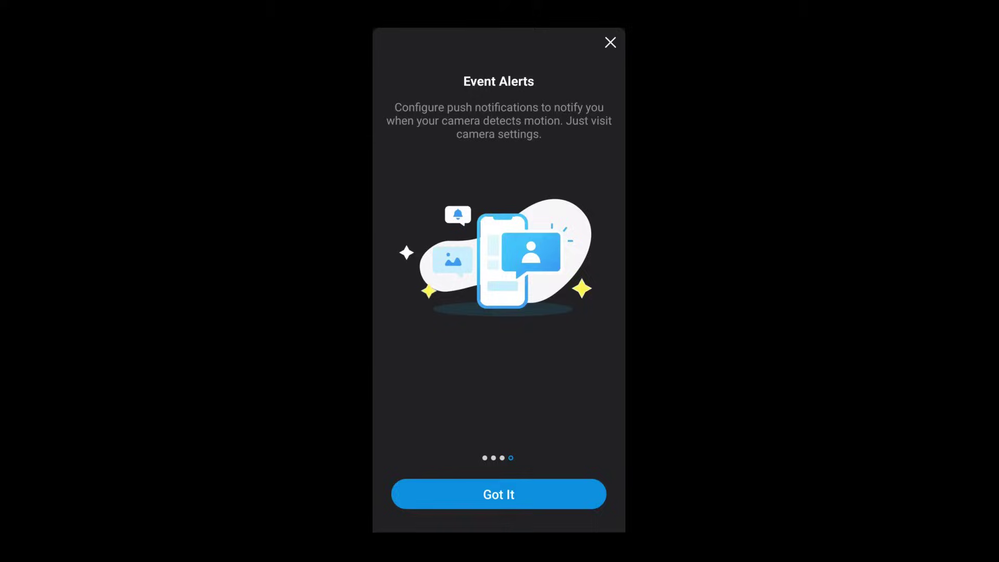
click(499, 493)
click(571, 319)
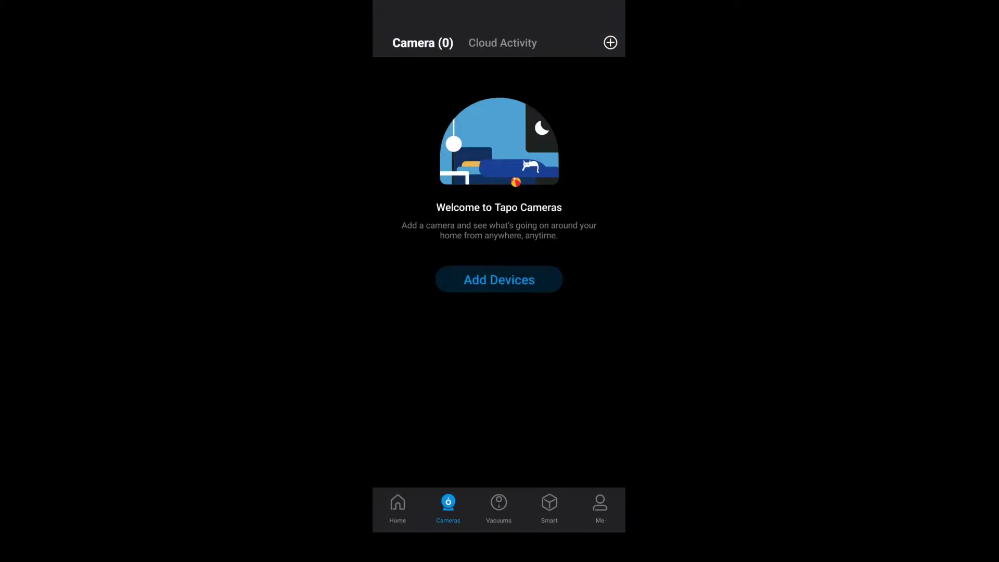
Reach the camera's Camera Account settings and agree to the RTSP security notice
click(398, 507)
click(550, 508)
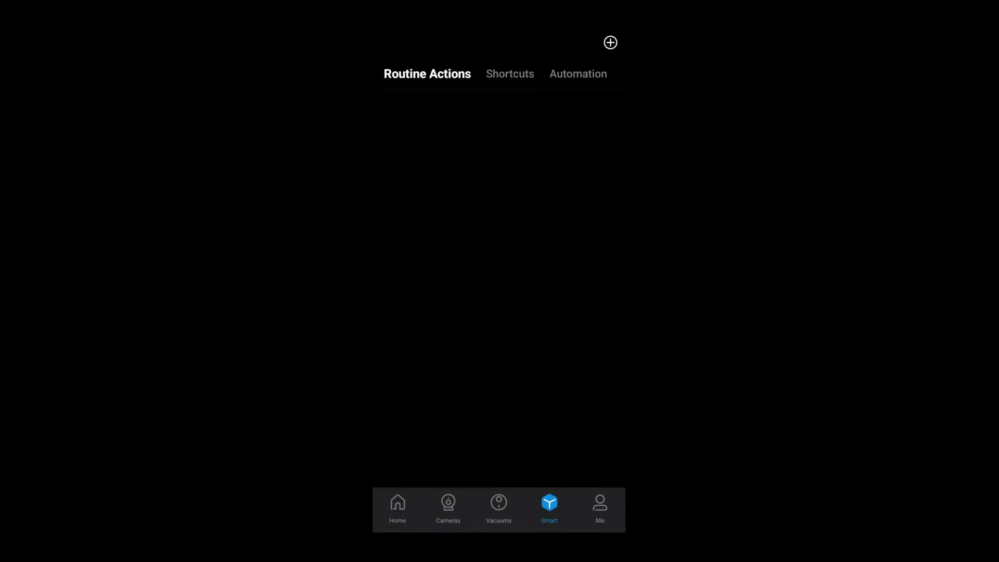
click(397, 508)
click(448, 507)
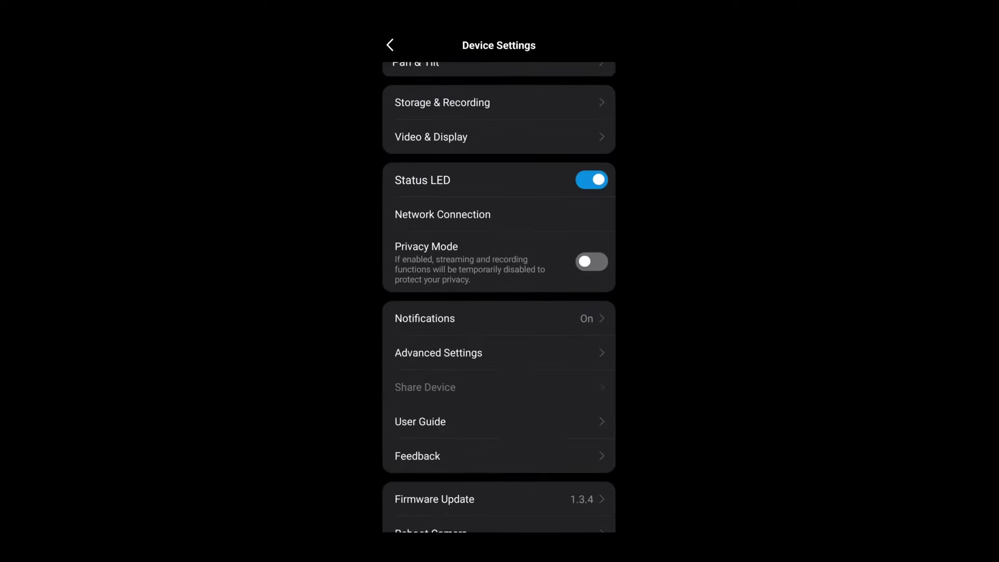
click(439, 351)
click(458, 84)
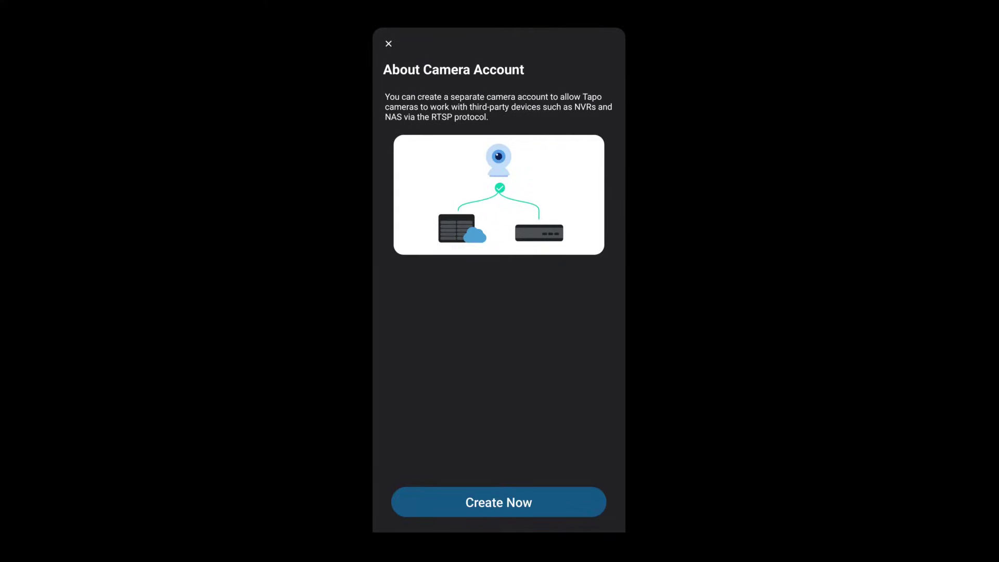
click(498, 502)
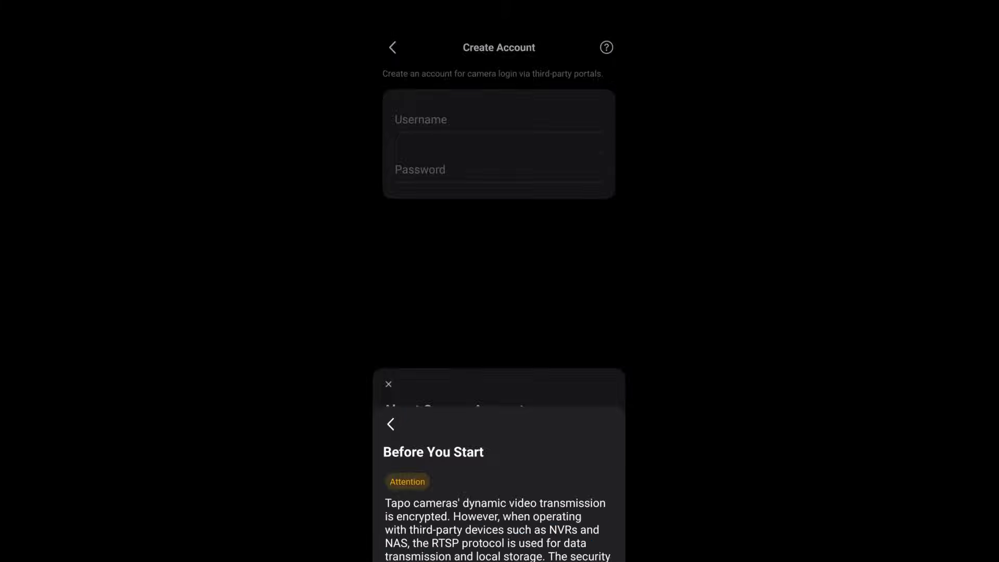
scroll(498, 267, down, 1)
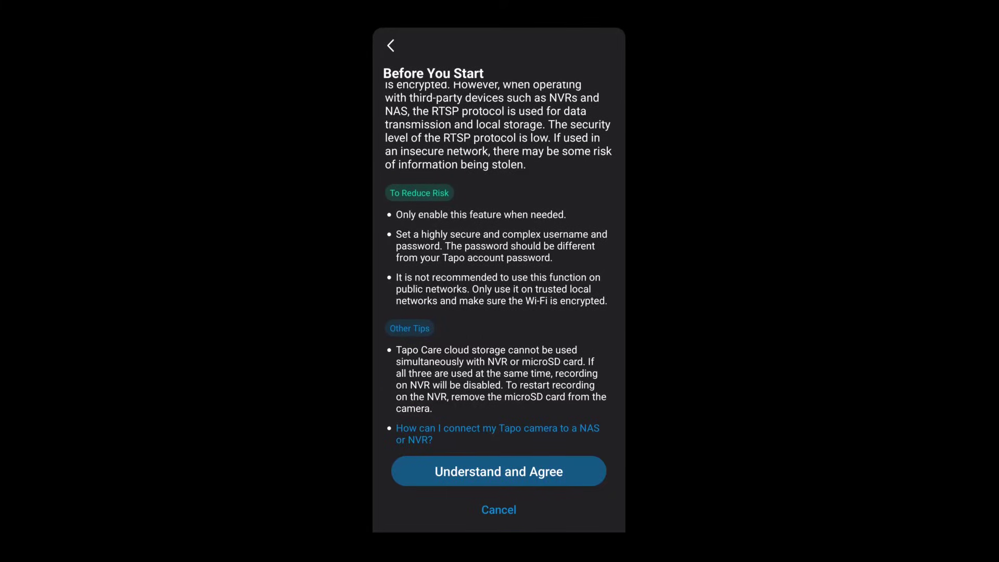
click(499, 471)
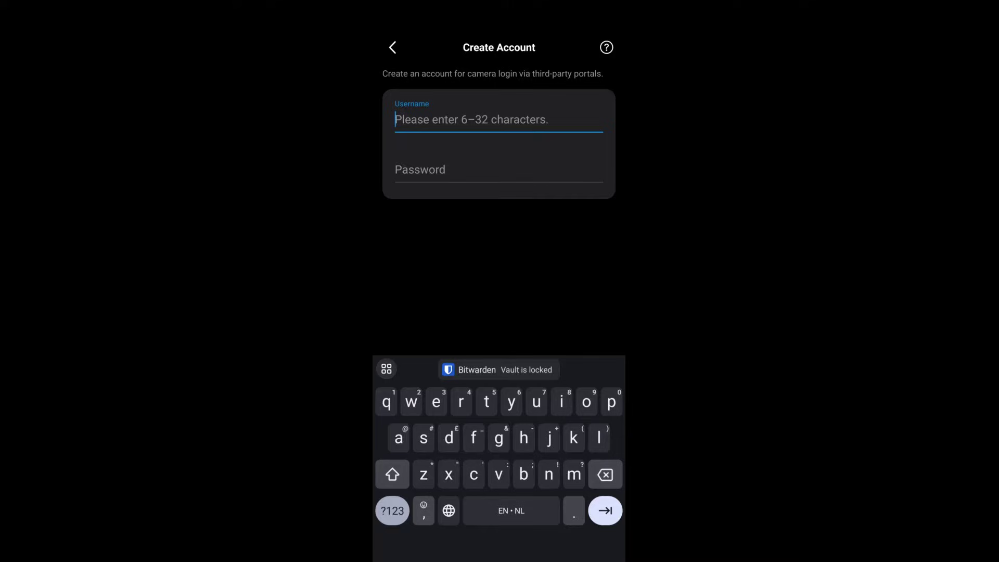
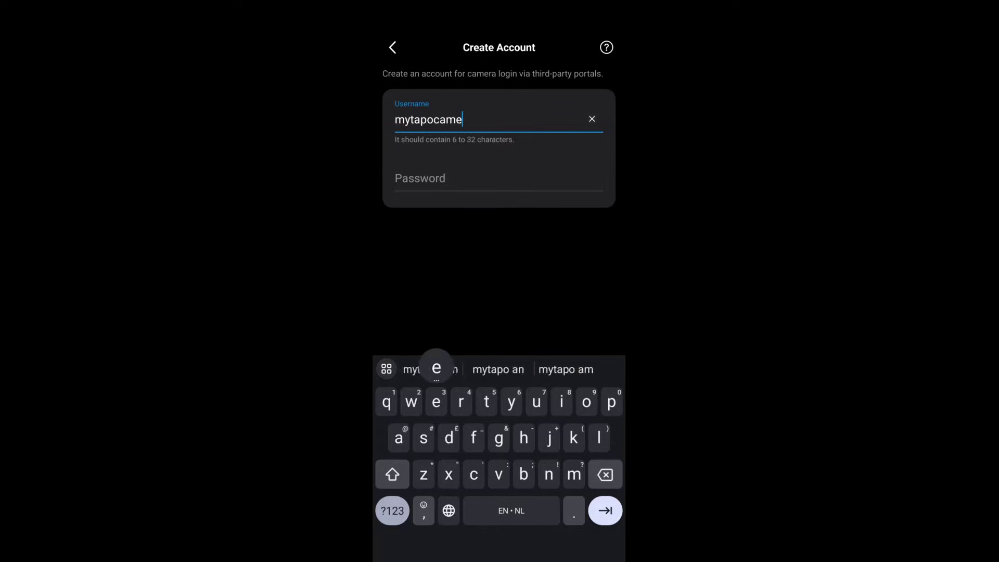
Enter a camera account username and password and submit the form
key(Tab)
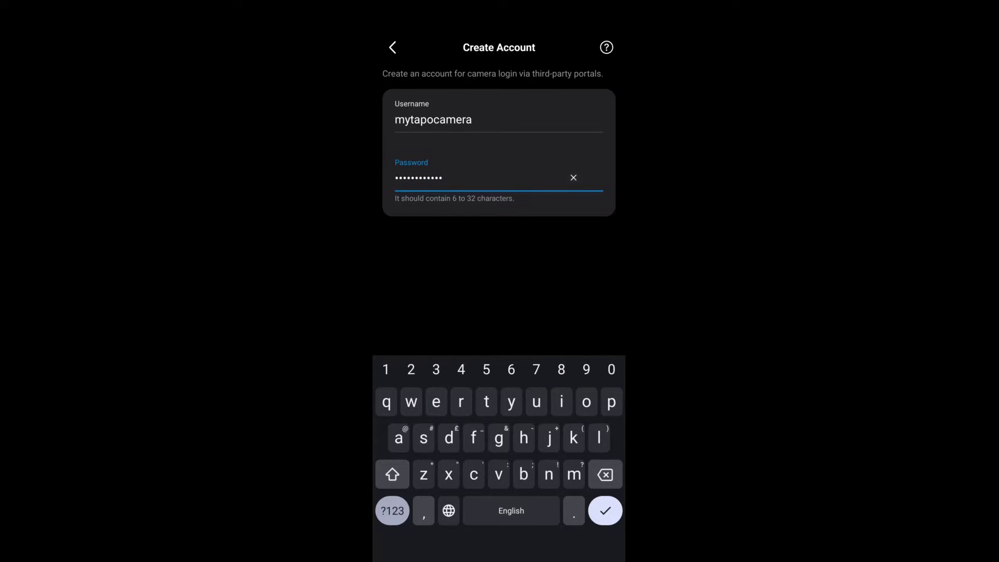
key(Return)
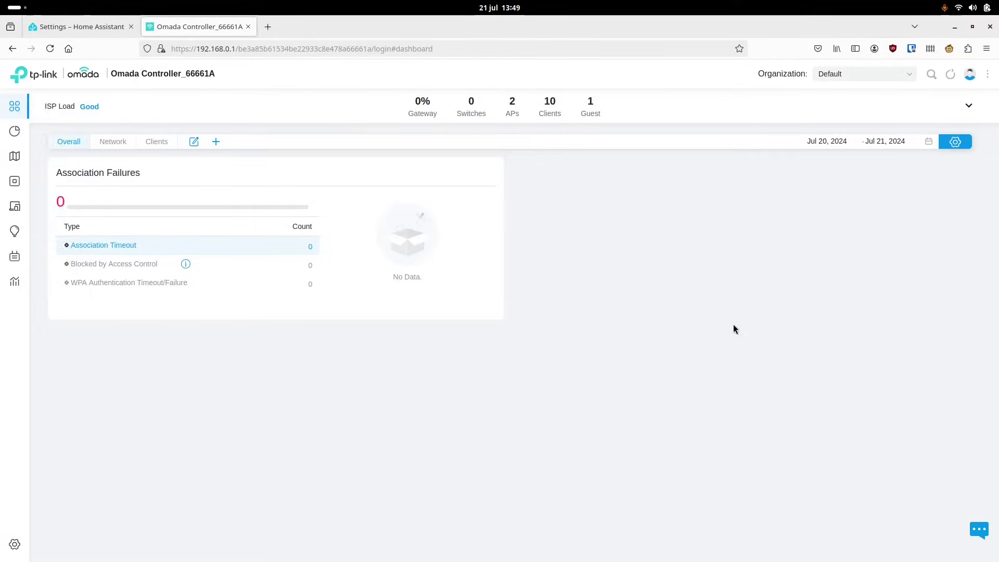
In Omada's Network Security ACL settings, disable the Local IoT Gateway rule
mouse_move(11, 306)
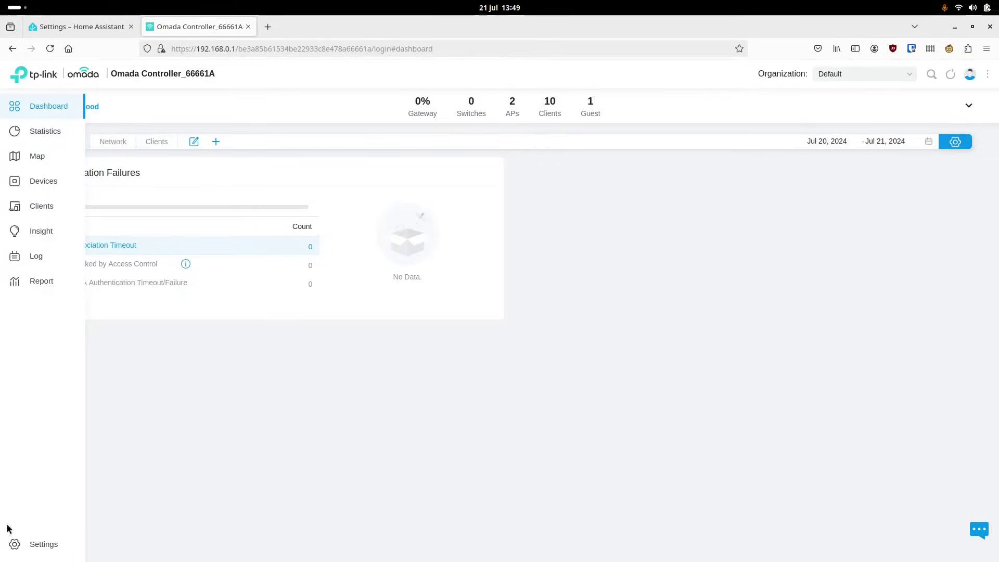
click(9, 555)
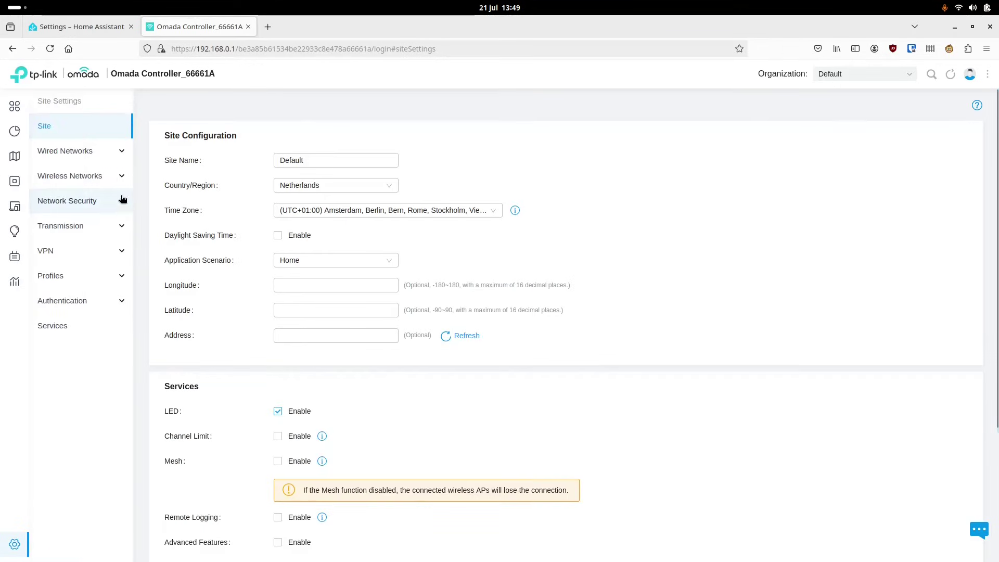
click(66, 201)
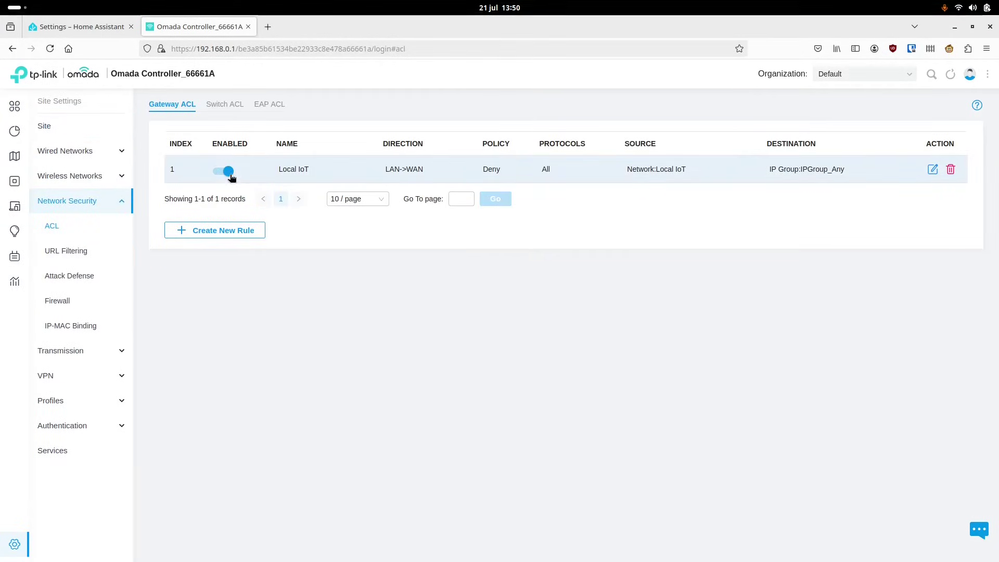
click(228, 172)
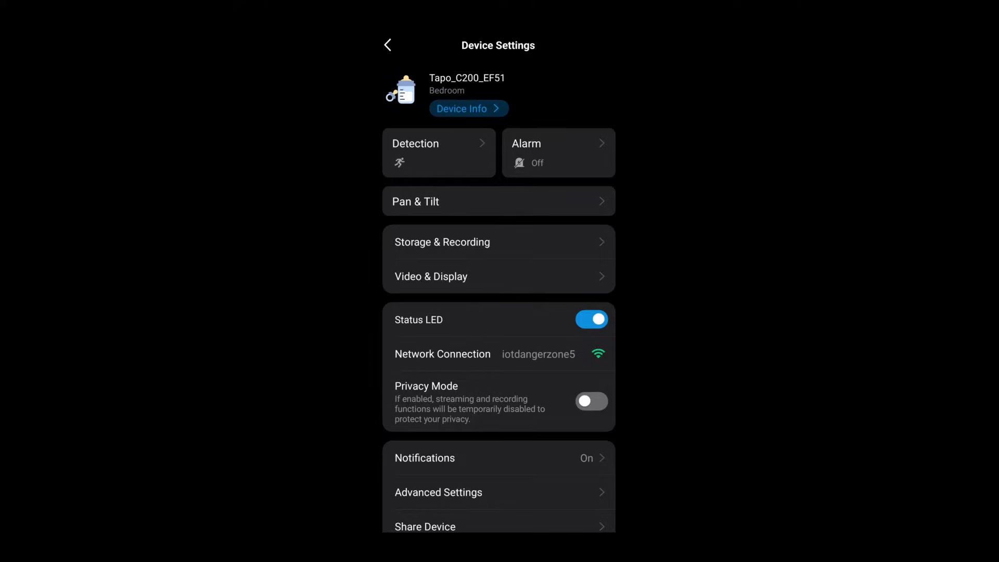
Go through Advanced Settings and Camera Account to the camera's Account Information
click(489, 492)
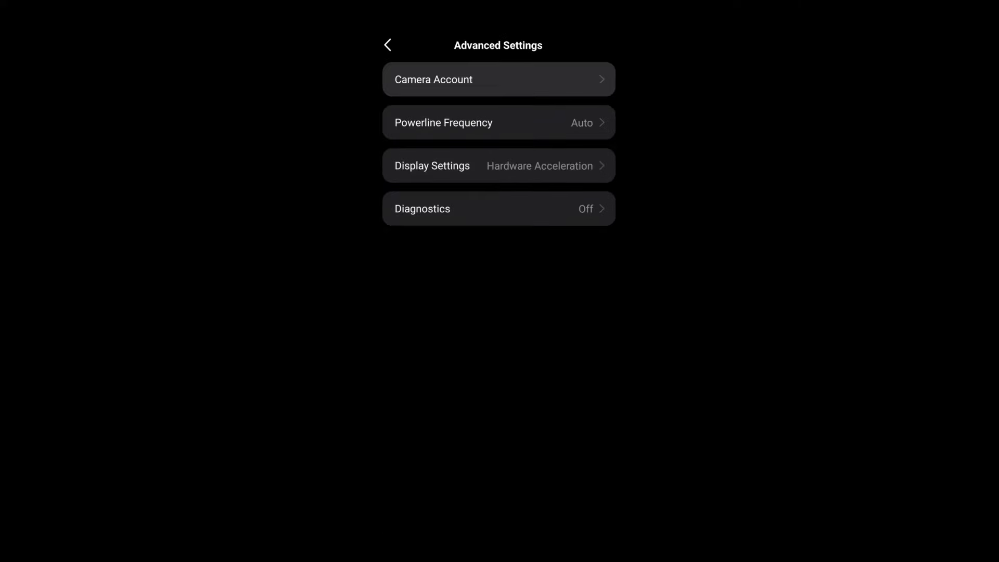
click(434, 80)
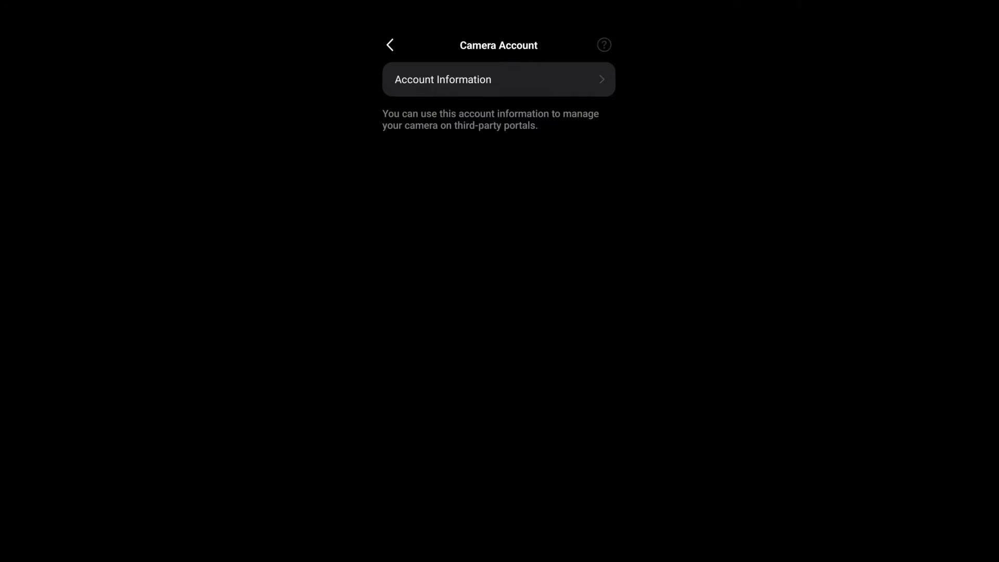
click(443, 80)
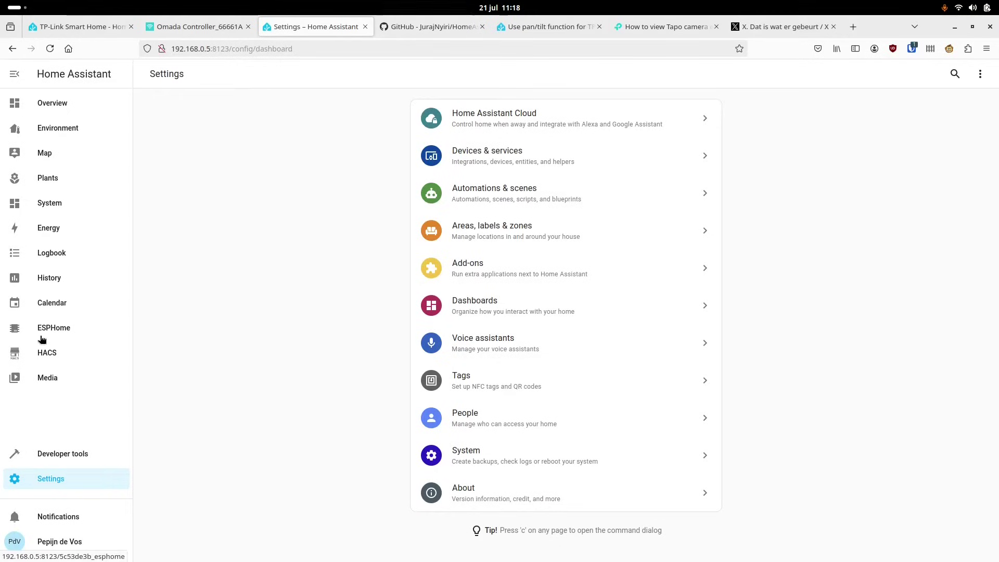
Download the Tapo: Cameras Control repository from HACS, confirming the download dialog
click(44, 352)
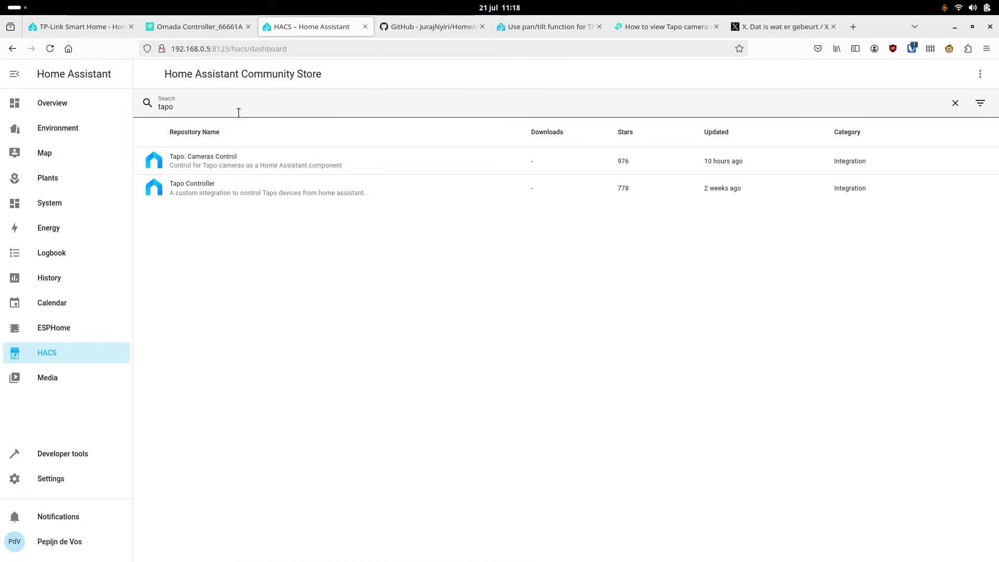
click(219, 163)
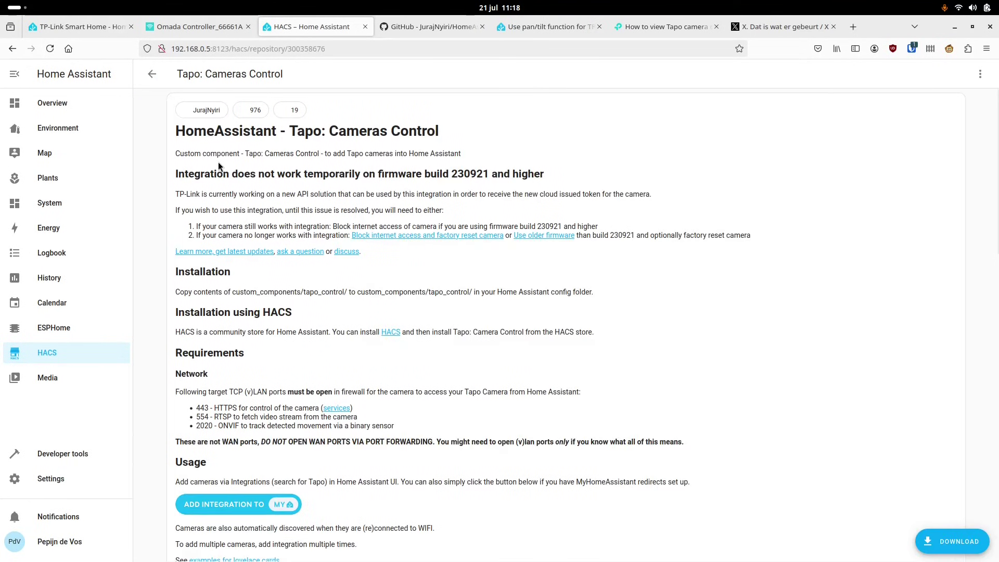
scroll(219, 165, down, 15)
click(942, 543)
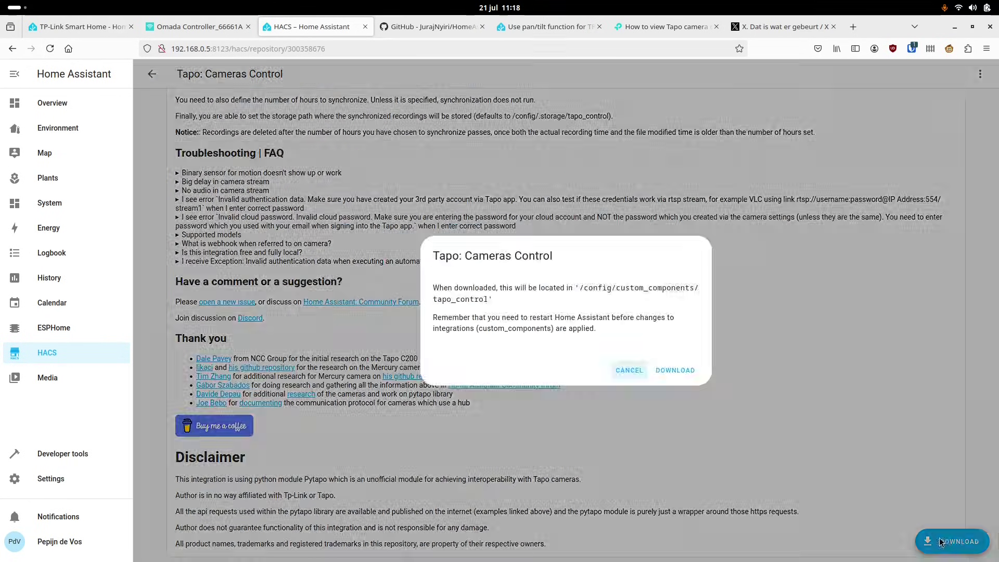
click(663, 371)
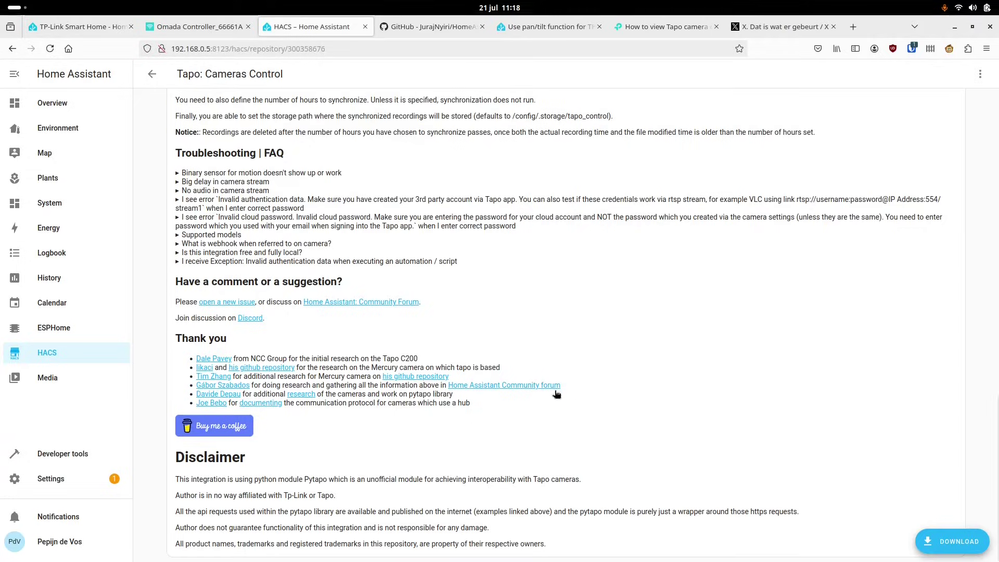
Submit the Restart required repair in Settings so Home Assistant restarts, then close the success message
click(68, 477)
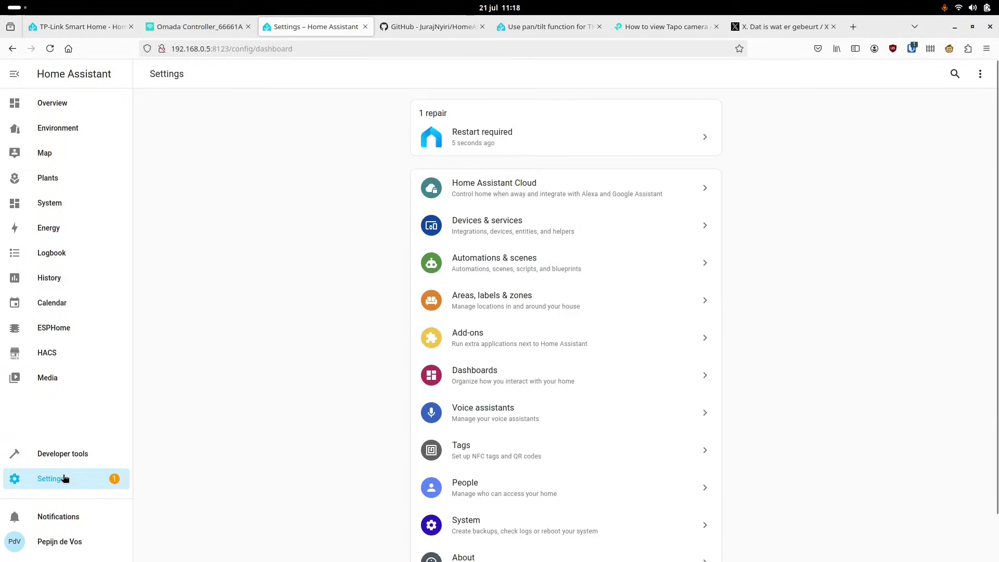
click(498, 140)
click(628, 343)
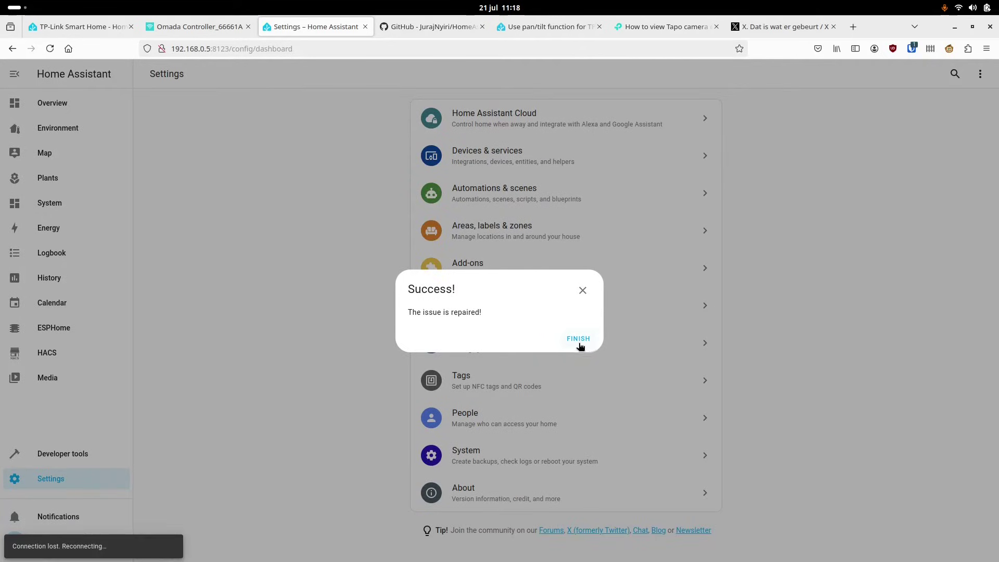
click(580, 343)
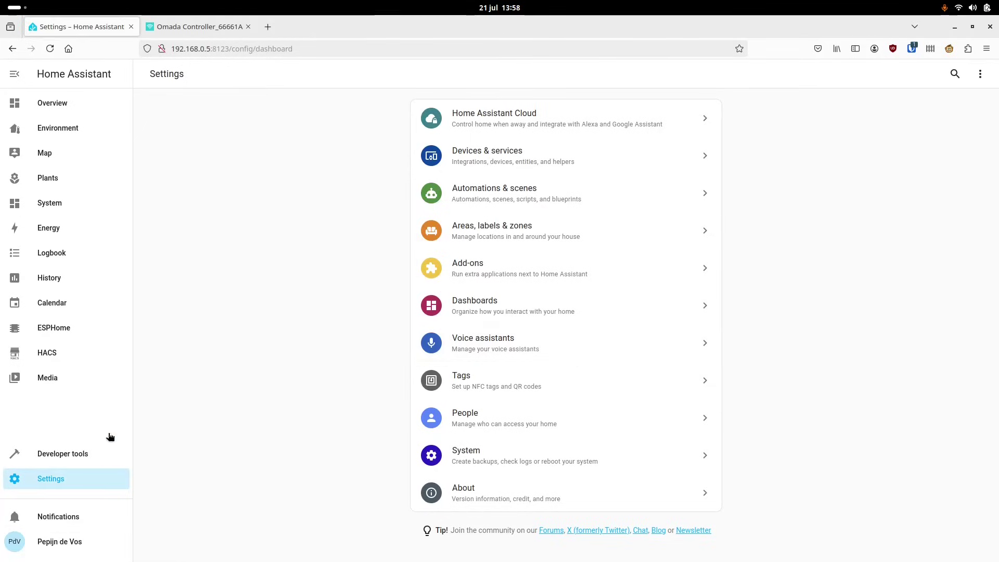
Add the Tapo: Cameras Control integration and enter the camera's IP address
click(493, 162)
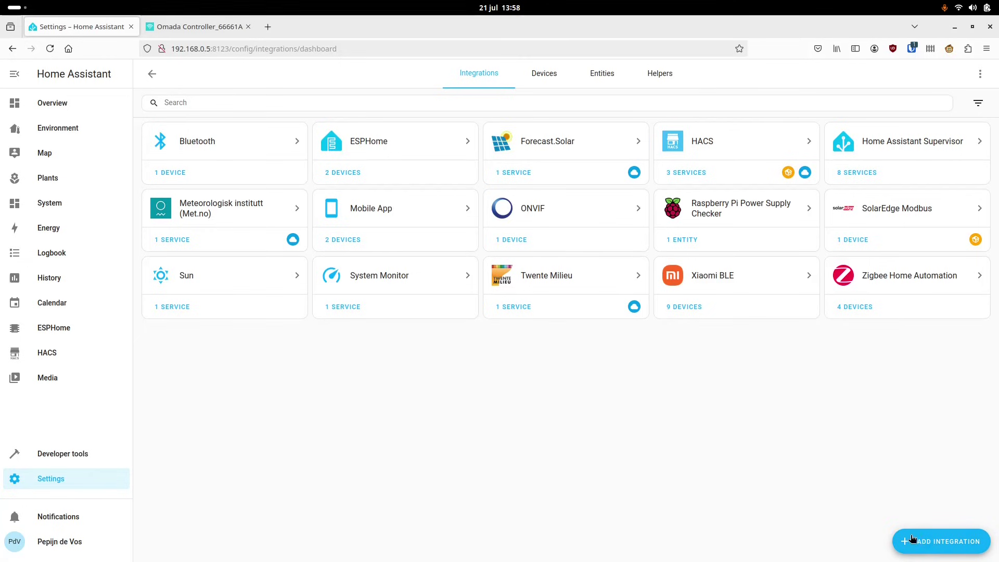
click(927, 550)
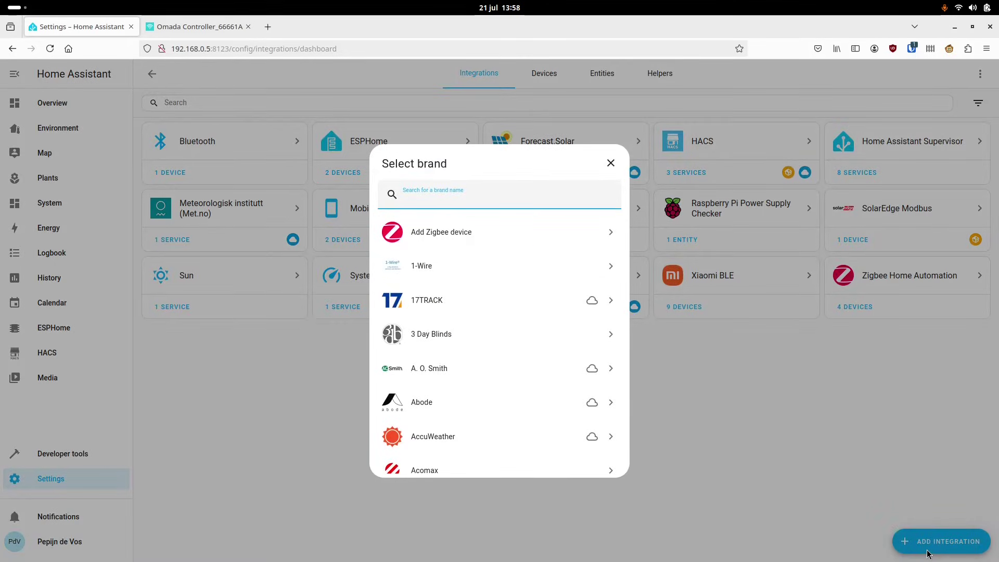
text(ta)
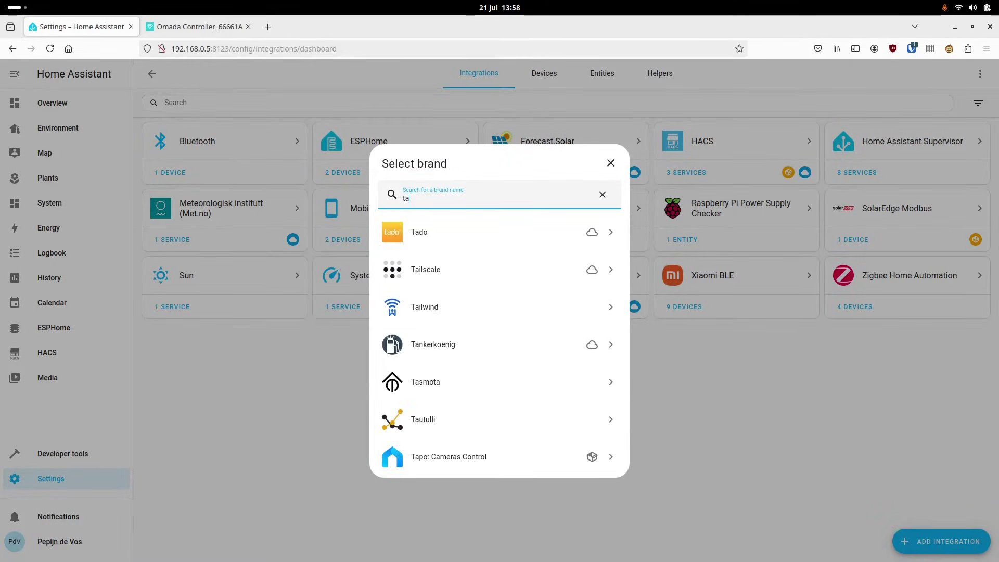
text(p)
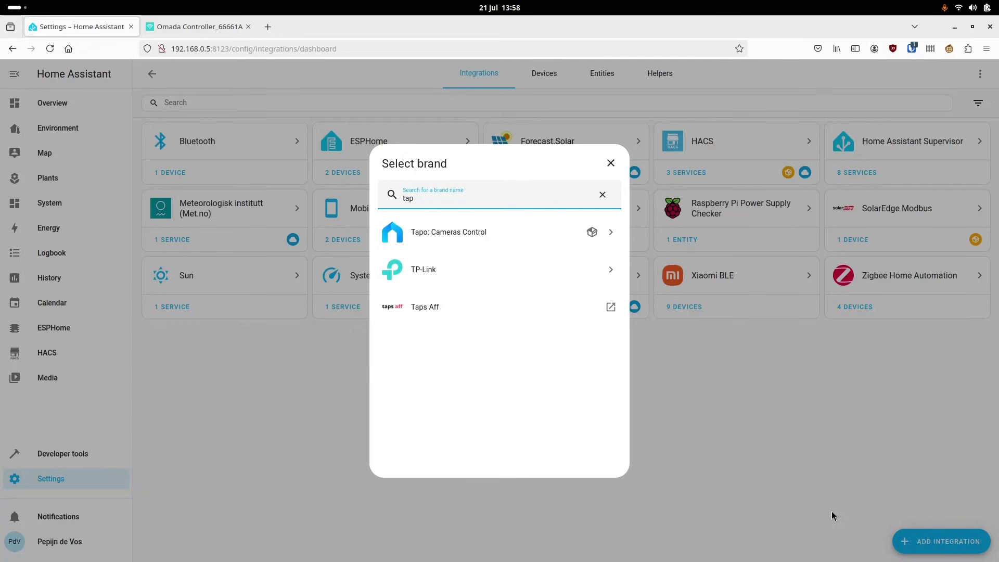
click(463, 237)
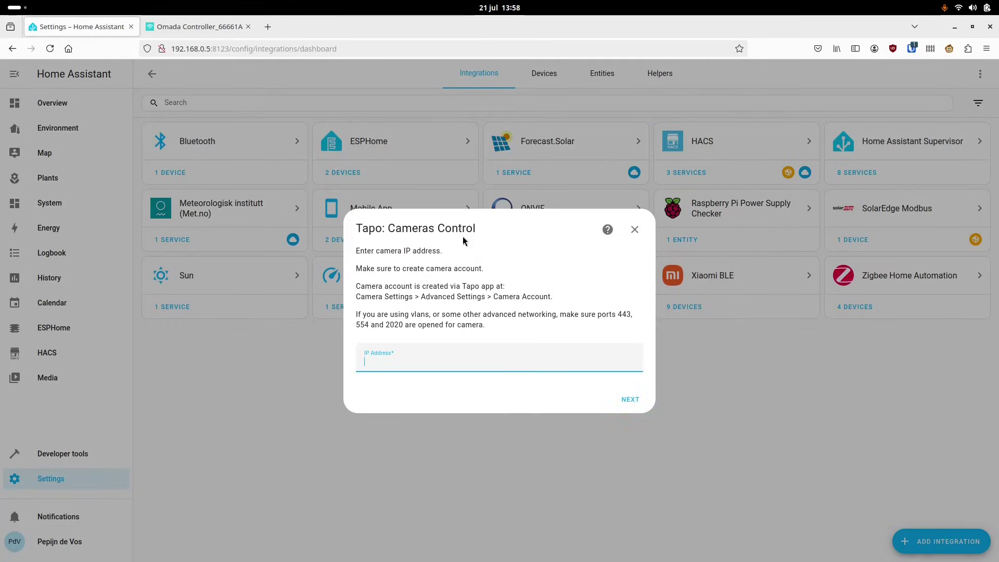
text(192.168.123.13)
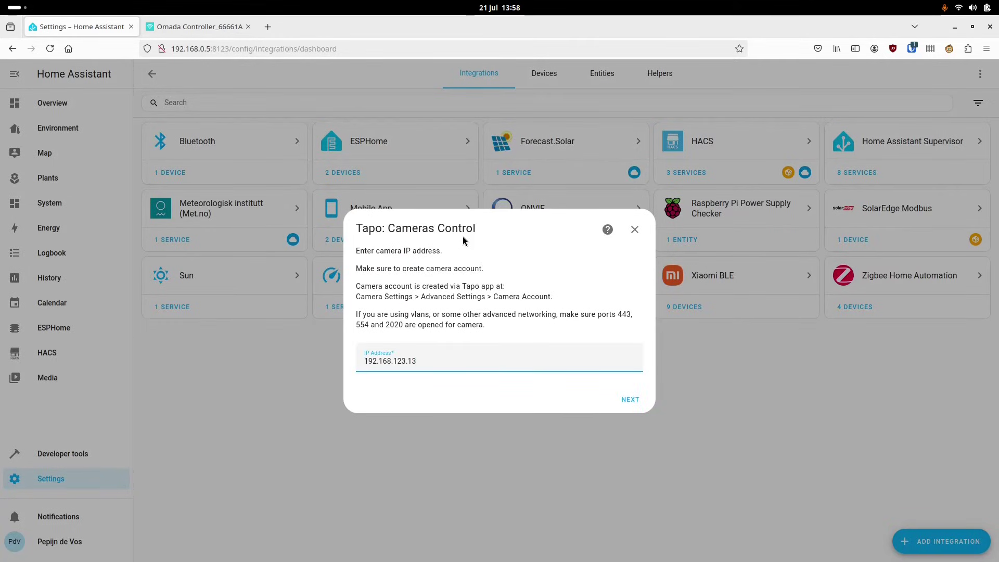
click(630, 399)
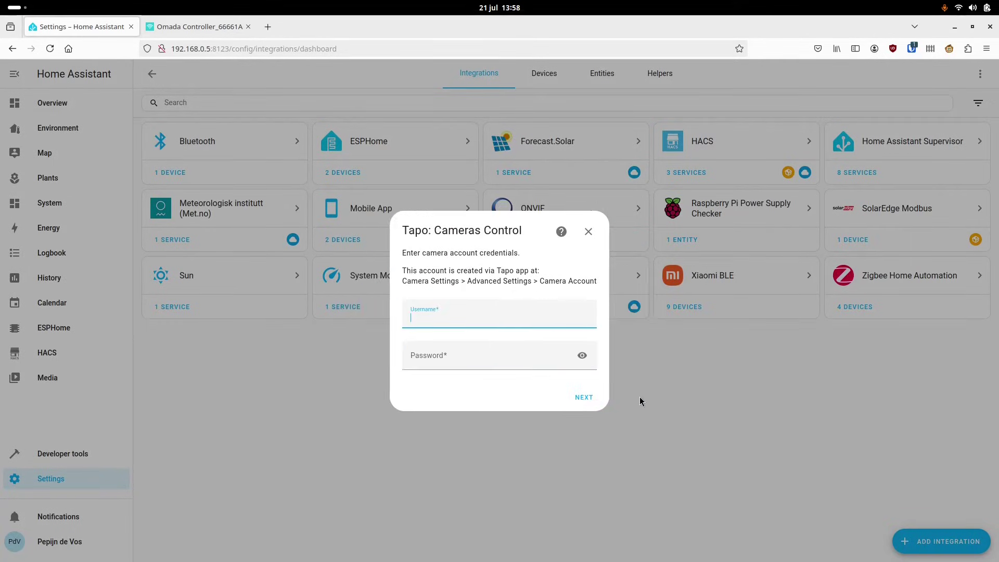
Submit the camera account credentials, the Tapo cloud password and the final camera options
key(ctrl+shift+l)
key(Return)
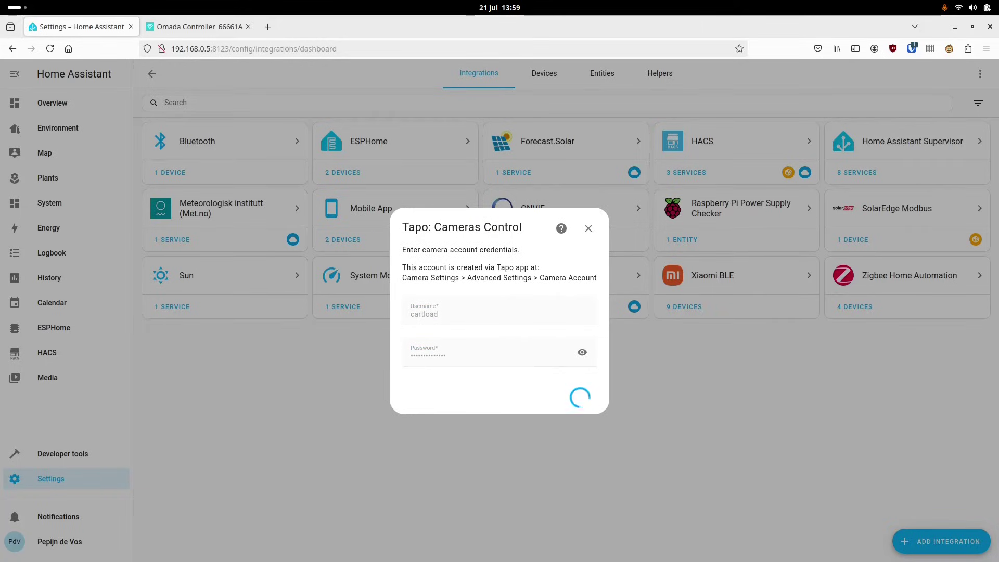
key(ctrl+shift+l)
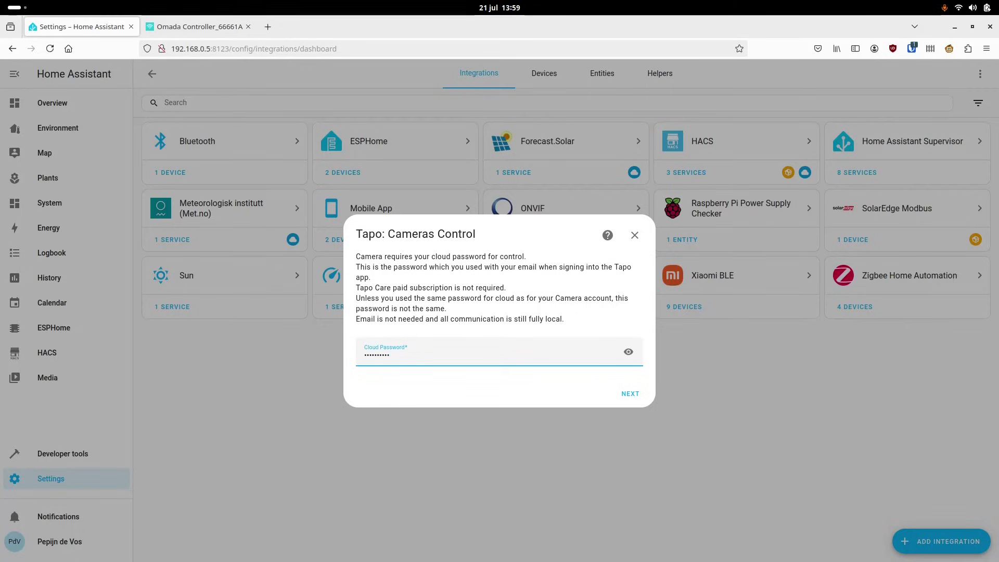
click(631, 398)
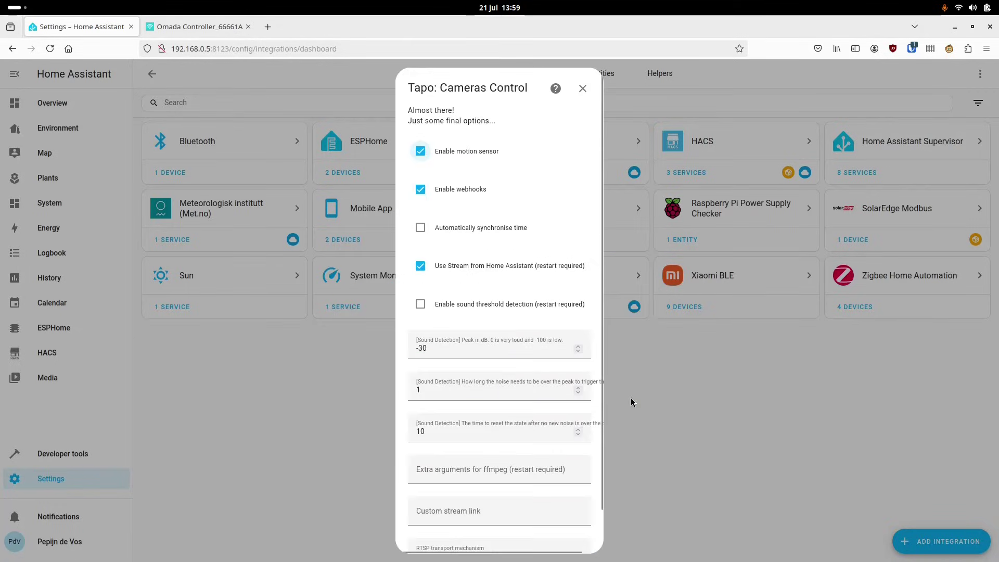
scroll(536, 449, down, 2)
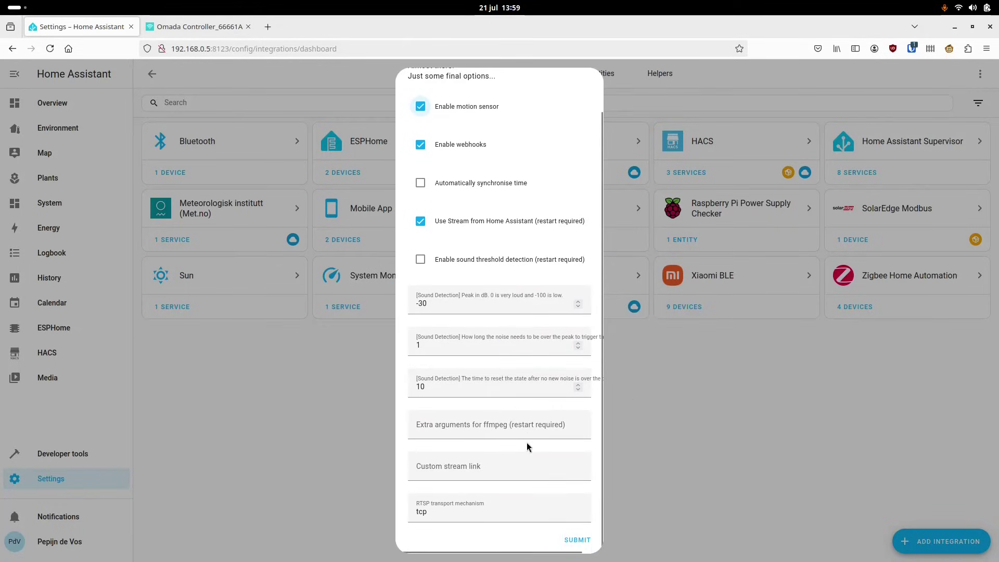
click(581, 540)
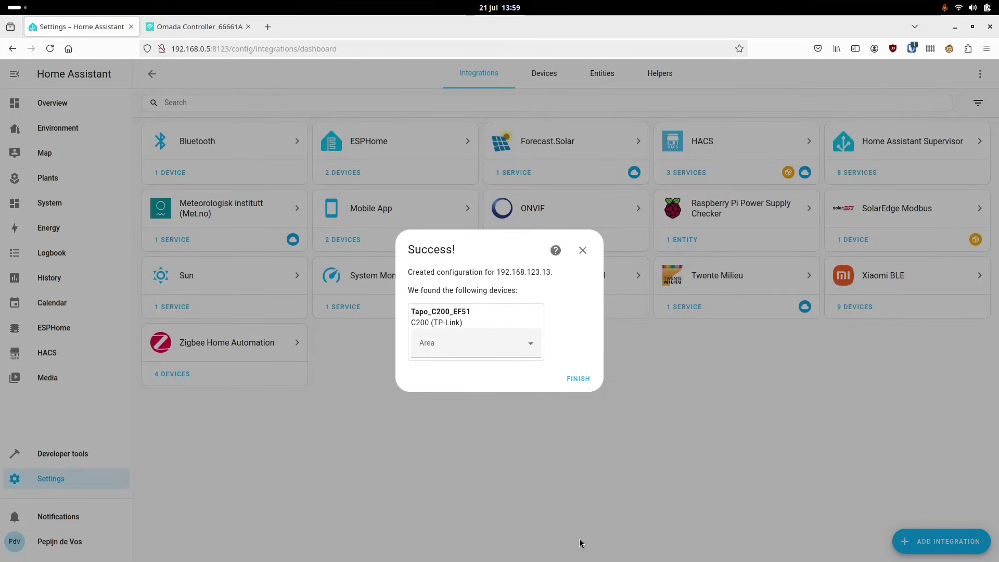
Assign the camera to the Slaapkamer area, finish, and browse the Media camera sources
click(527, 348)
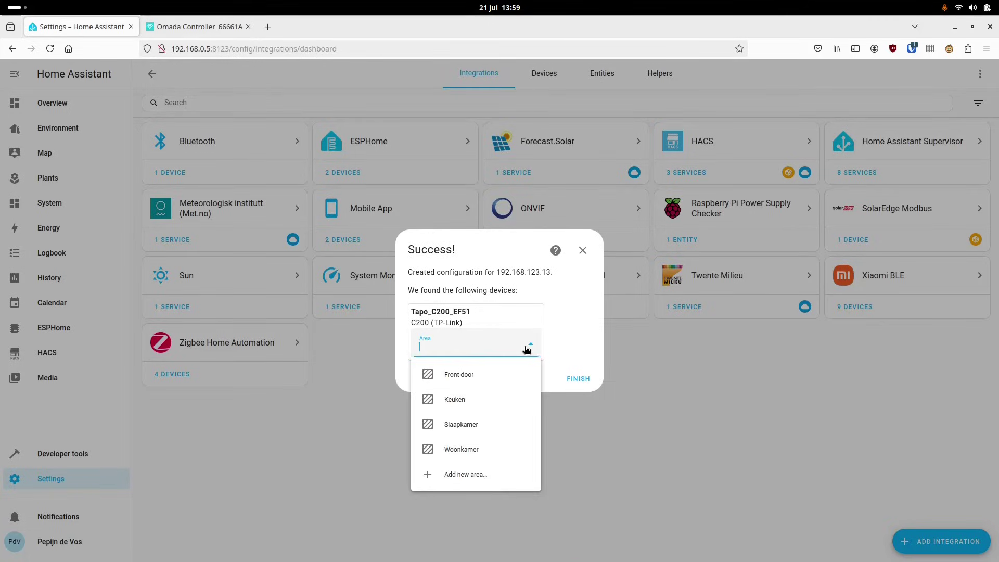
click(463, 428)
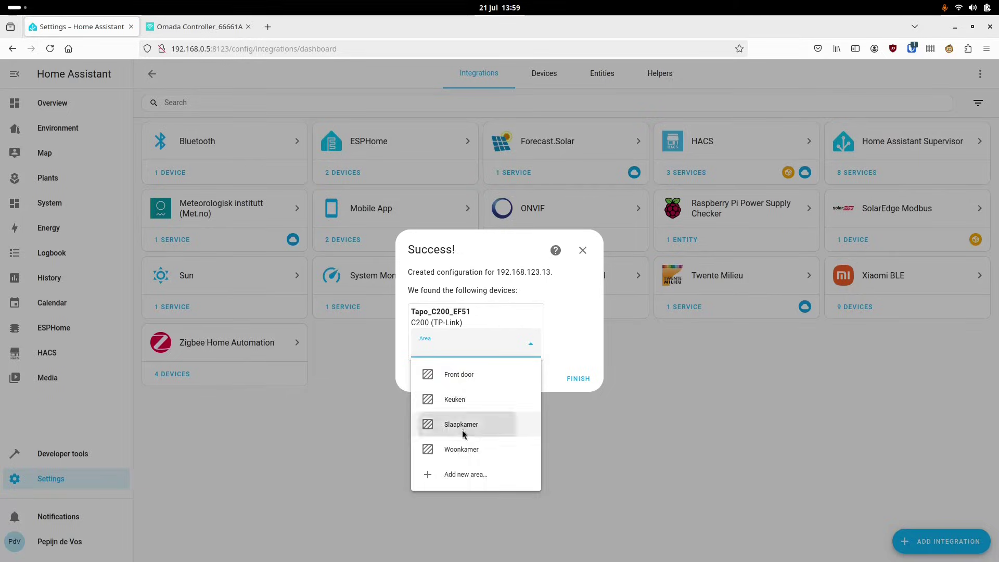
click(587, 380)
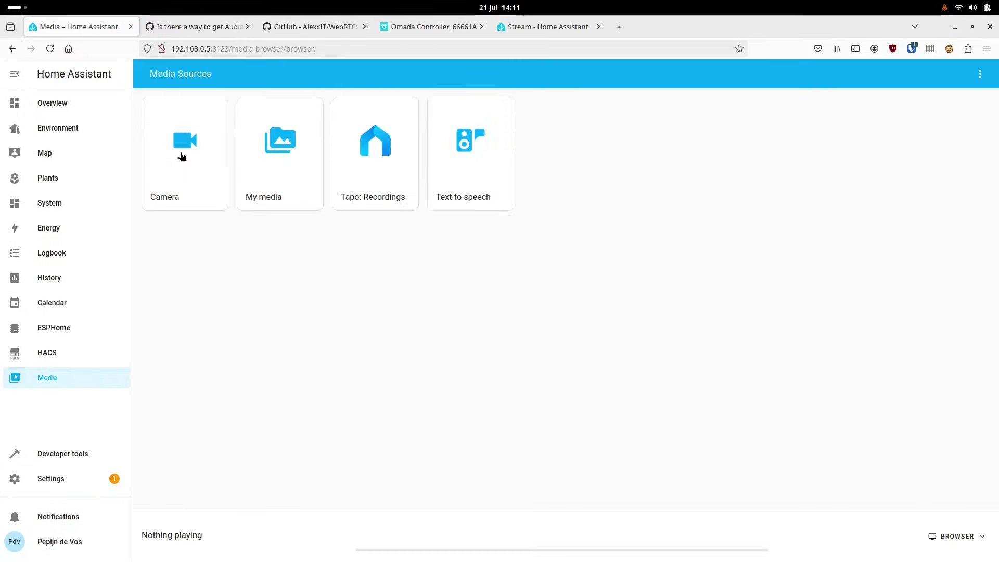
click(182, 151)
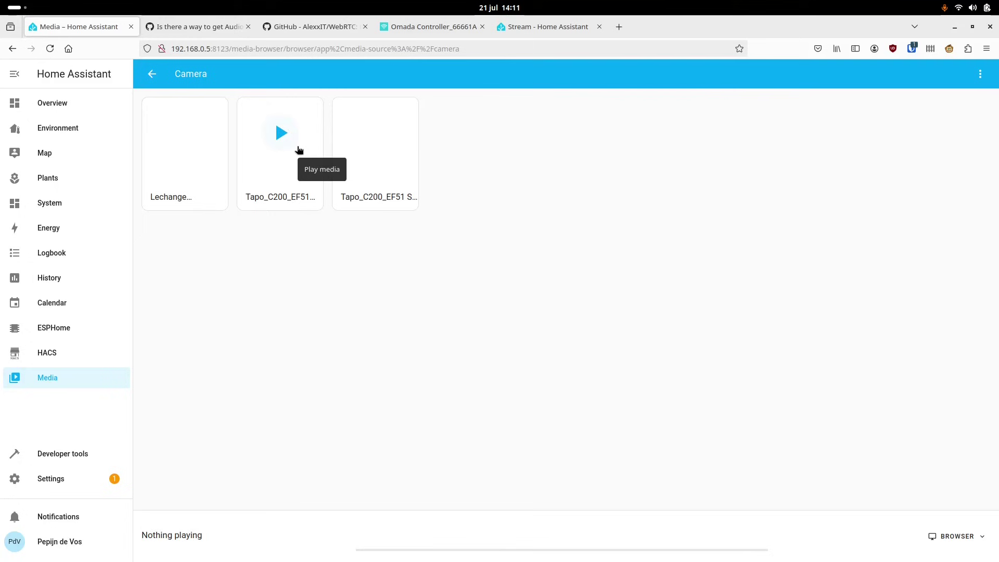
Play the Tapo_C200_EF51 SD Stream from the Camera media folder to check the live feed
click(360, 154)
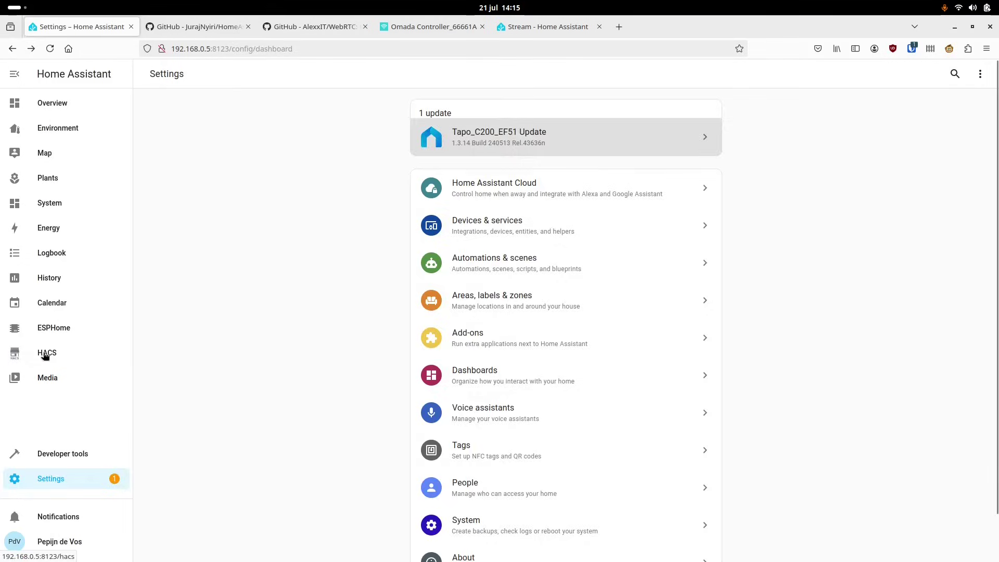
In HACS, search 'webr' and download the WebRTC Camera integration
click(46, 353)
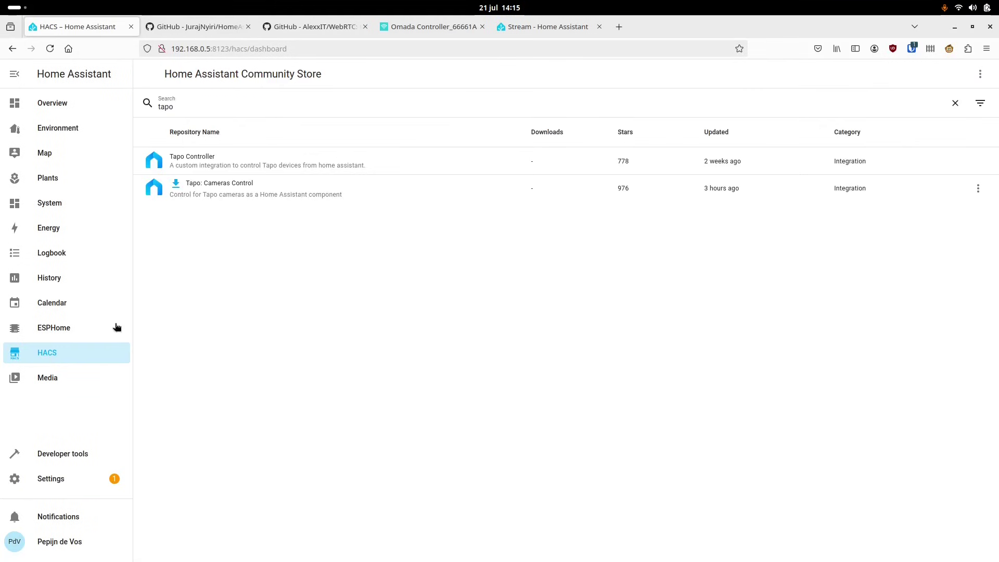
click(367, 101)
double_click(337, 111)
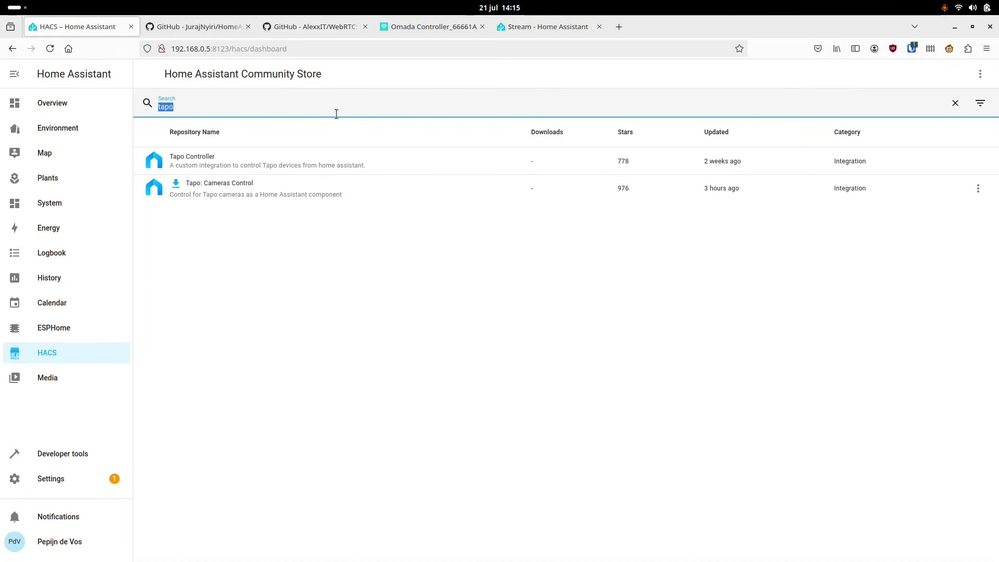
text(webrtc)
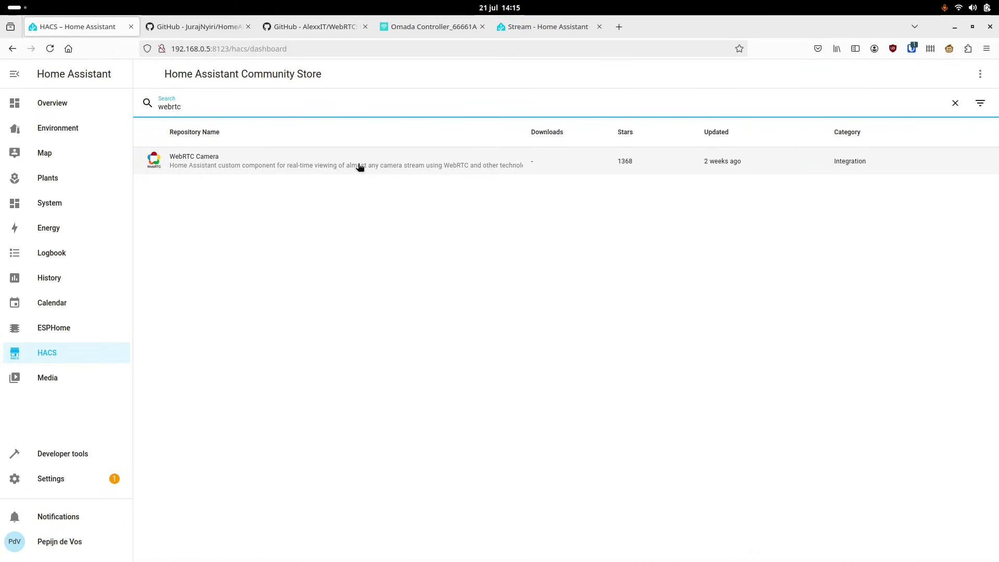
click(359, 167)
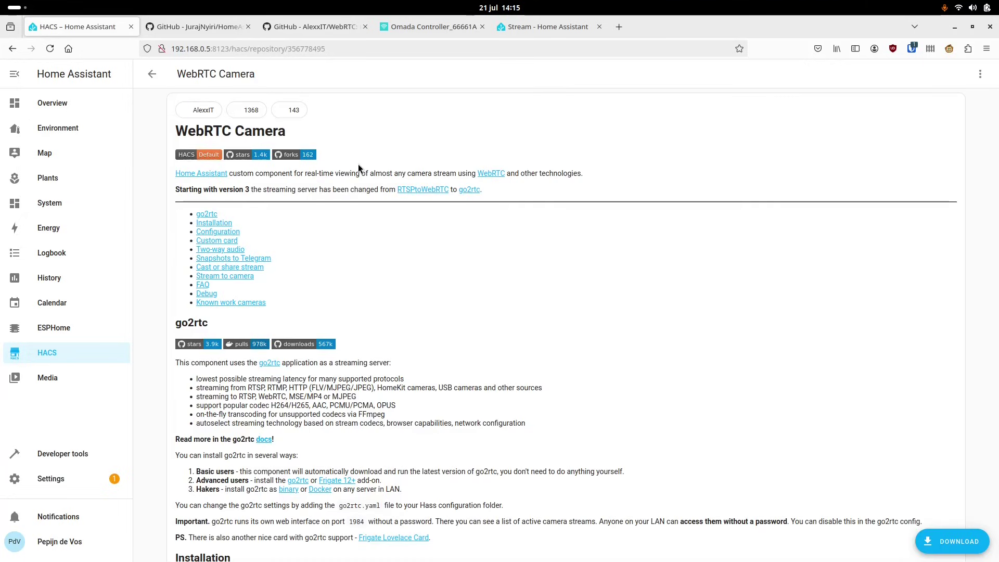
click(950, 542)
click(677, 371)
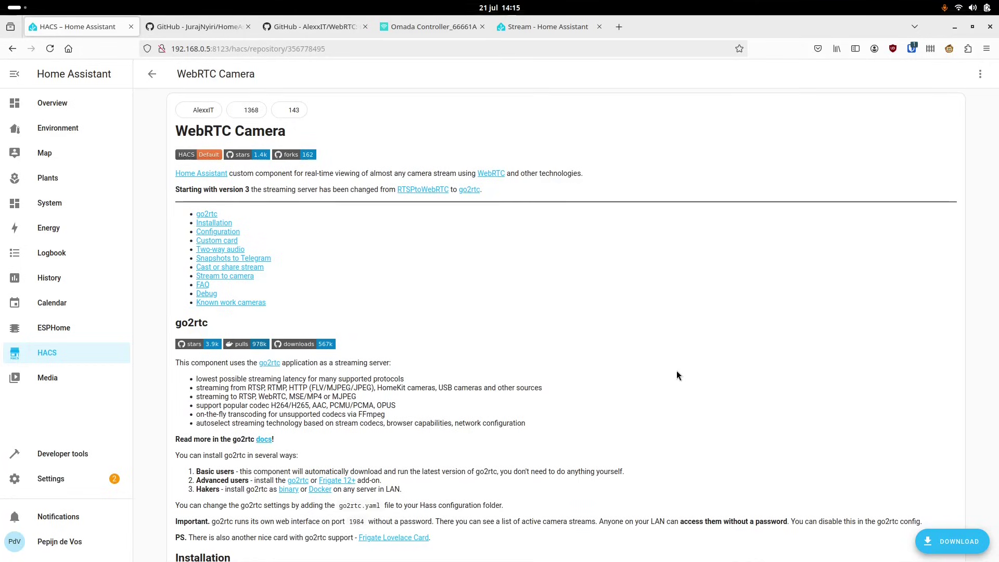
Restart Home Assistant through the restart-required repair notice to finish the install
click(63, 479)
click(543, 137)
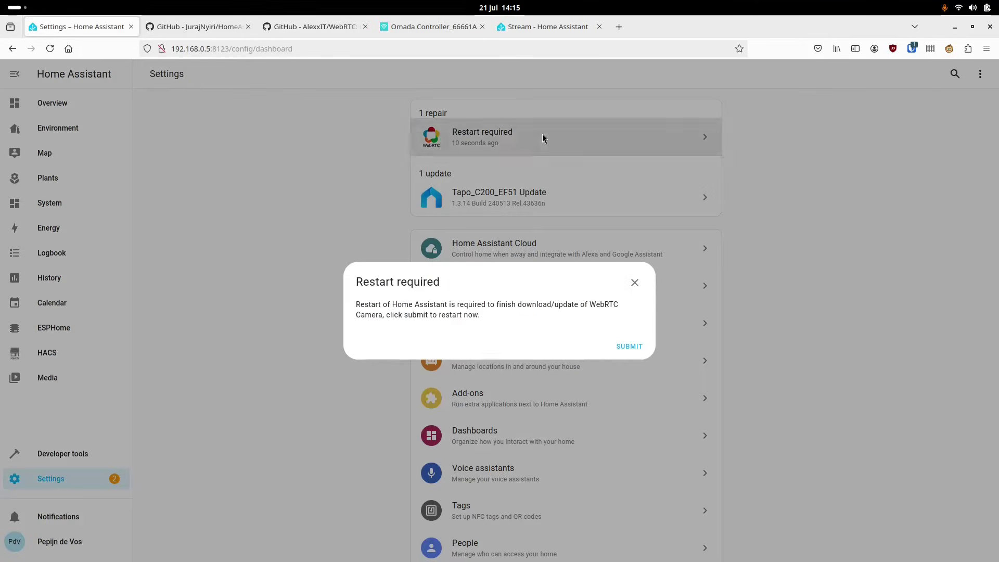
click(634, 344)
click(574, 343)
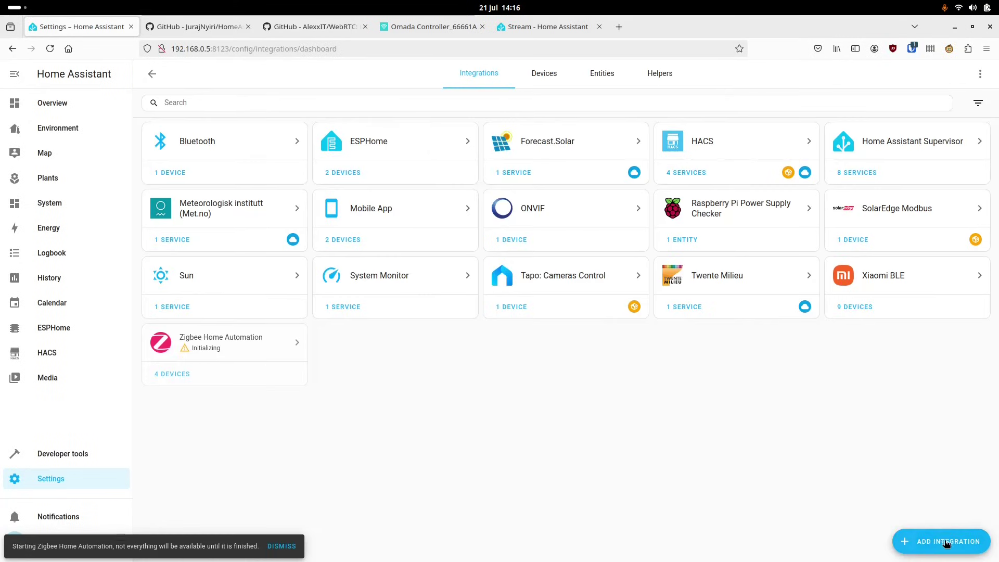
Add the WebRTC Camera integration using the built-in go2rtc server with default settings
click(941, 541)
text(webrt)
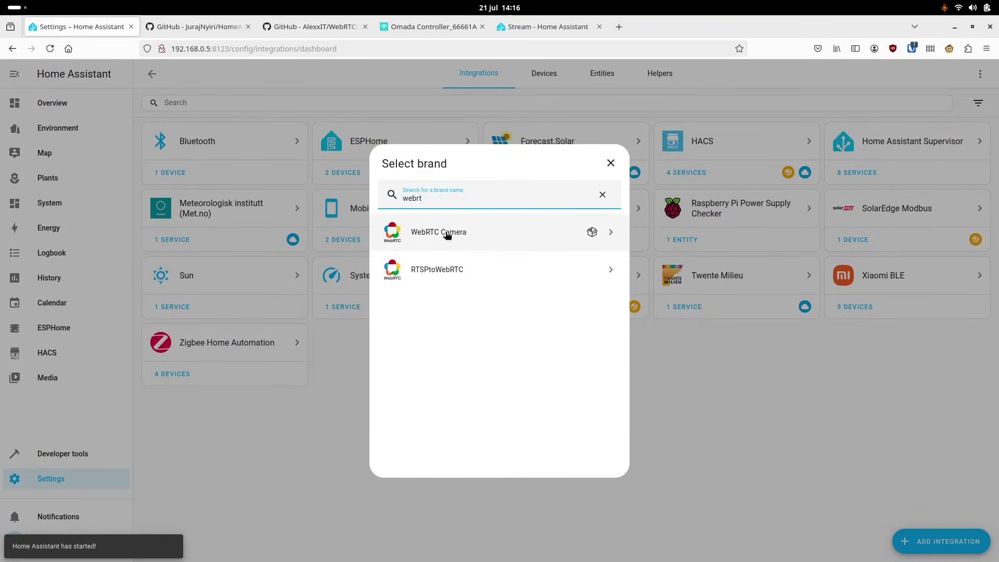
click(447, 235)
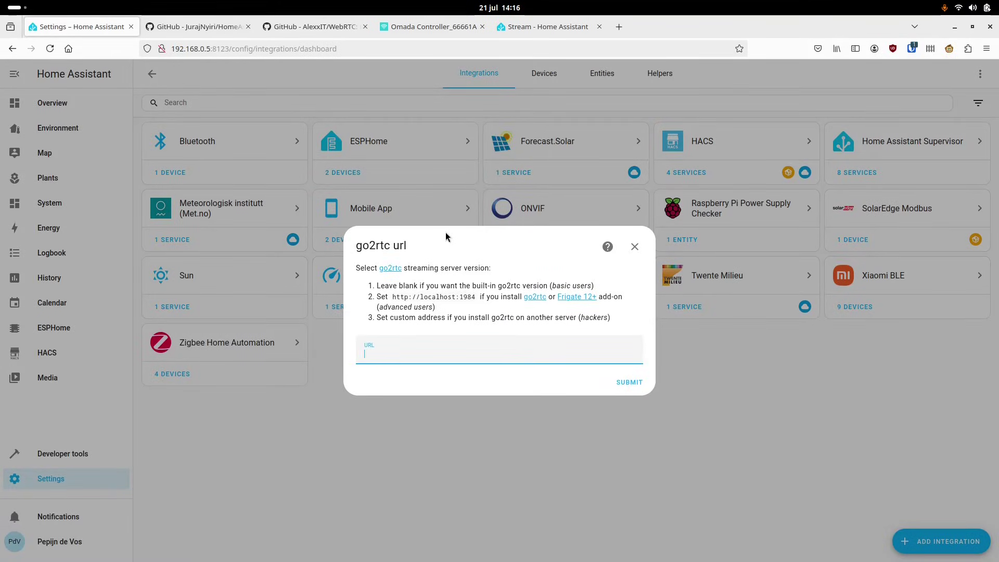
click(623, 382)
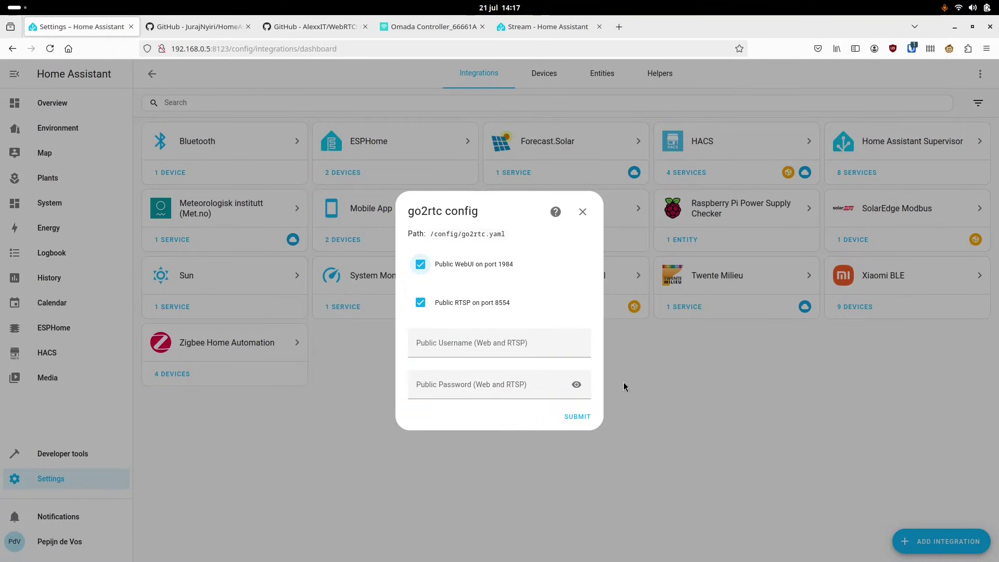
click(578, 416)
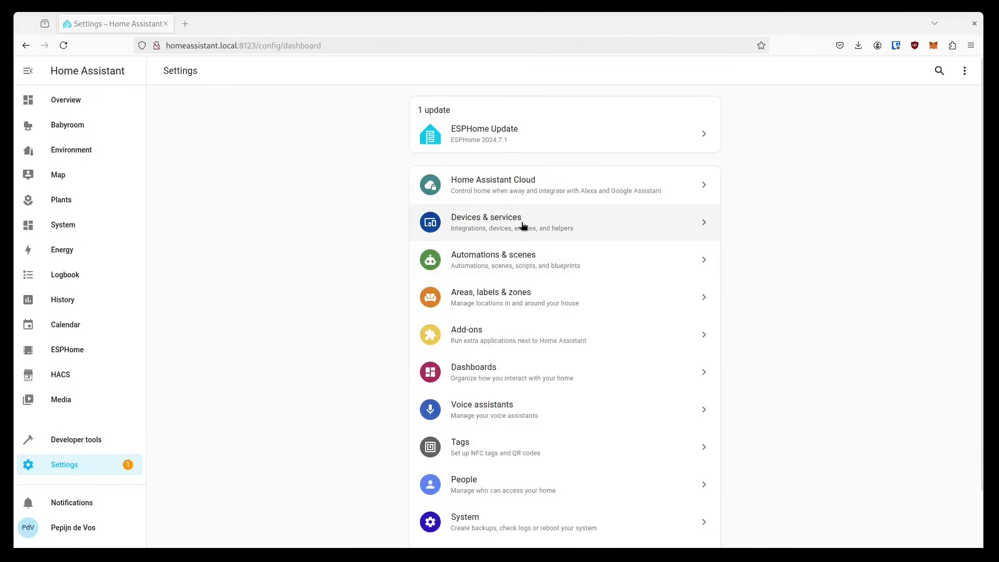
Find entity 'camera.tapo' HD Stream and copy its ID camera.tapo_c200_ef51_hd_stream
click(523, 226)
click(593, 68)
click(360, 99)
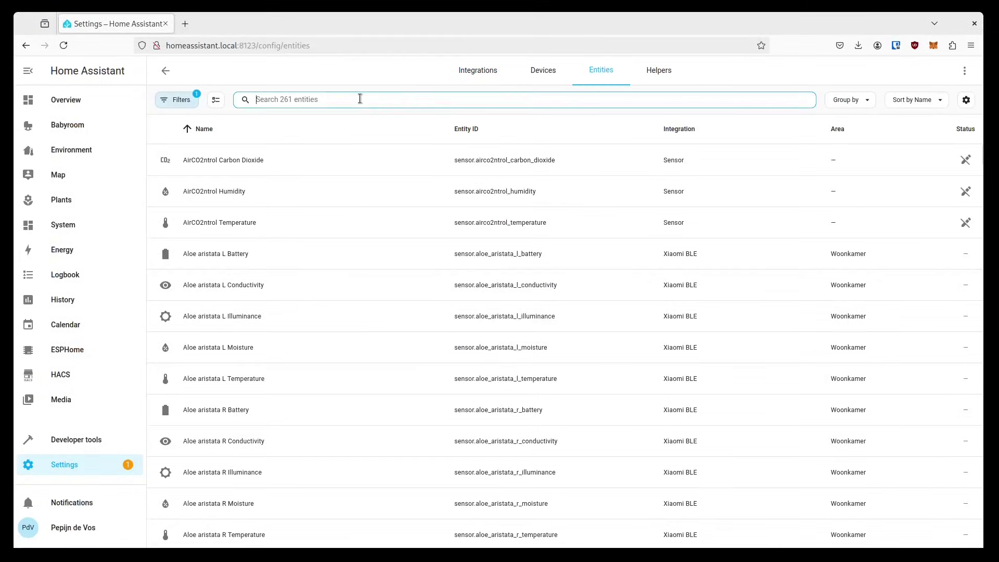
text(camera.ta)
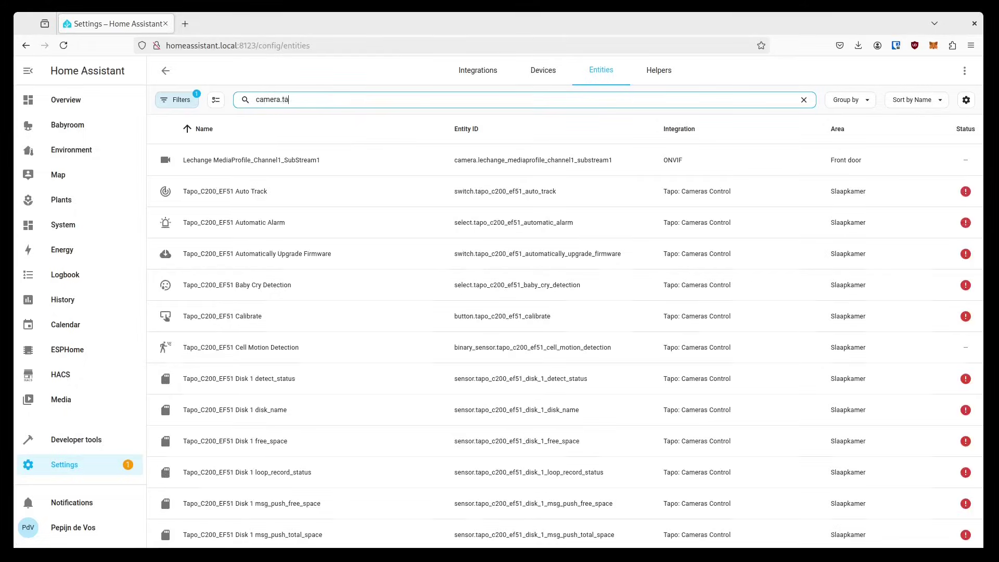
text(po)
click(551, 162)
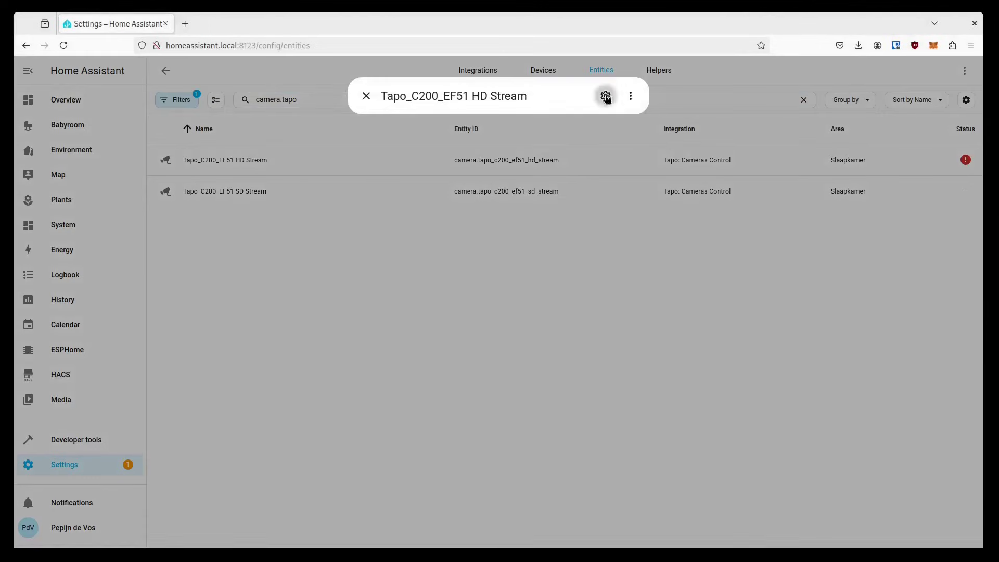
click(606, 96)
click(623, 205)
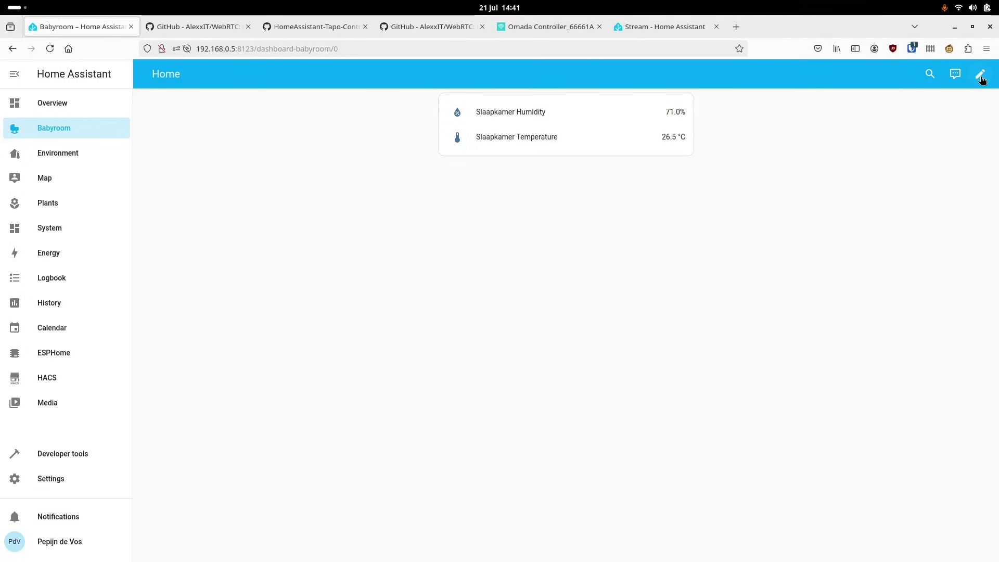
Add a Custom: WebRTC Camera card to the Babyroom dashboard's Home view
click(981, 75)
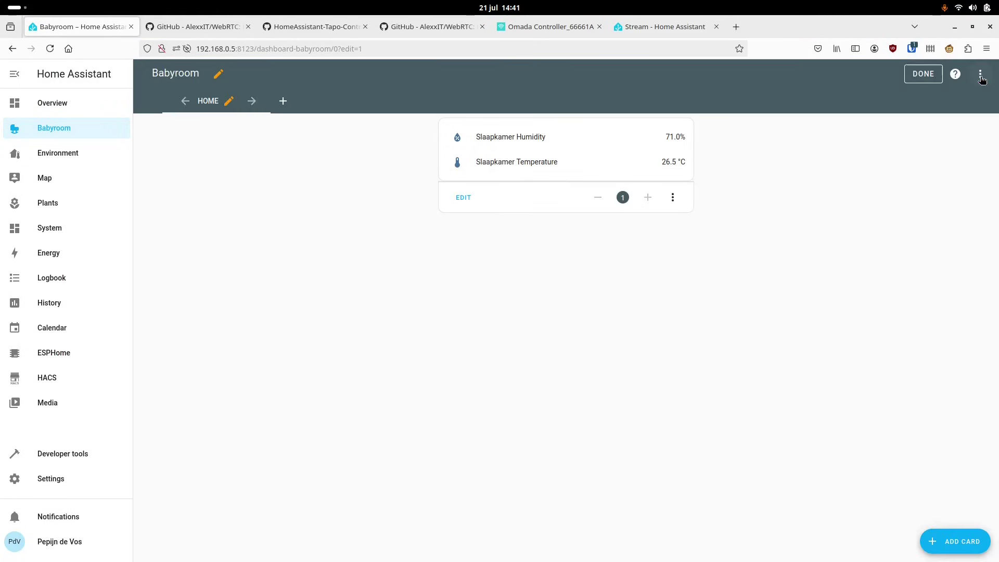
click(962, 541)
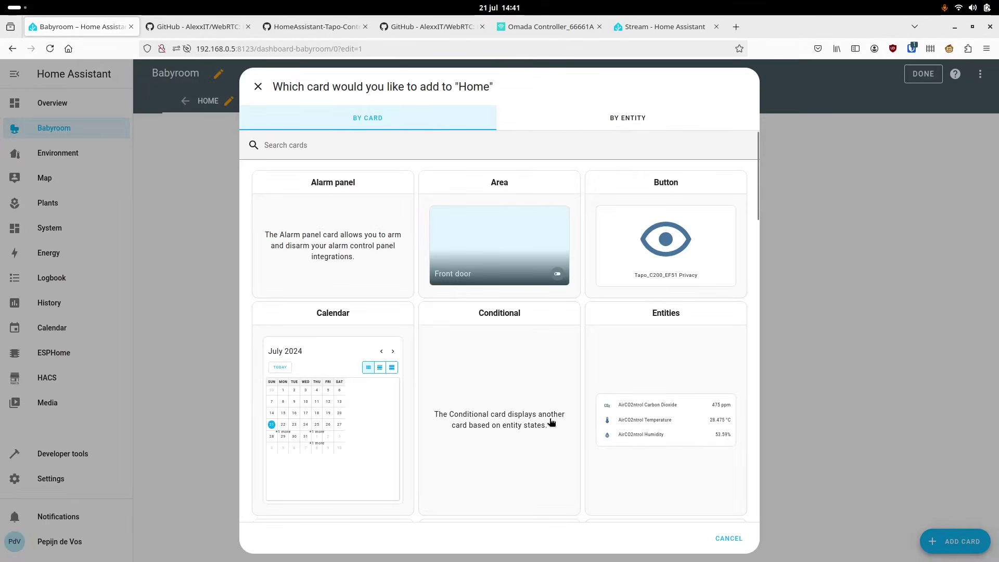
click(349, 142)
text(web)
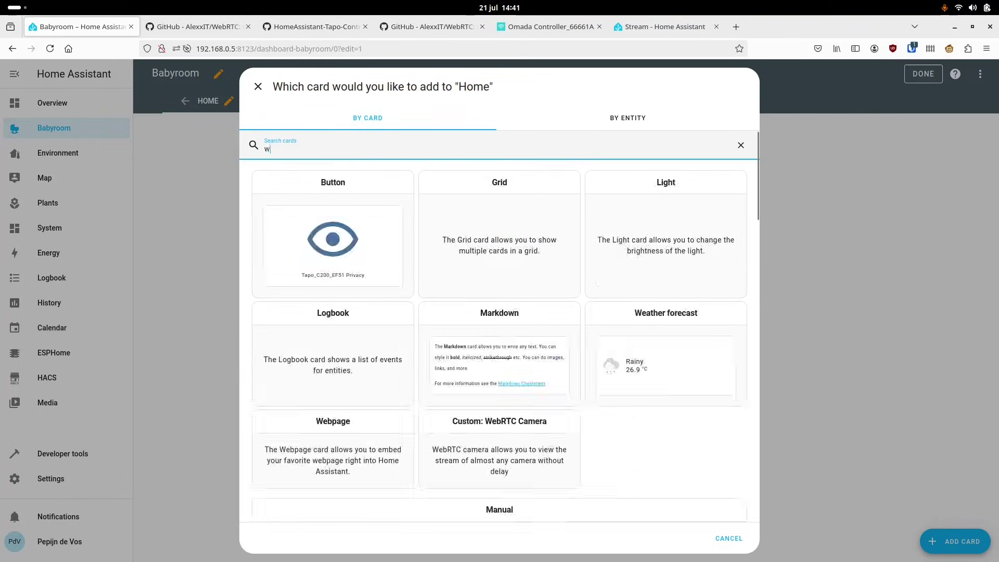
click(630, 207)
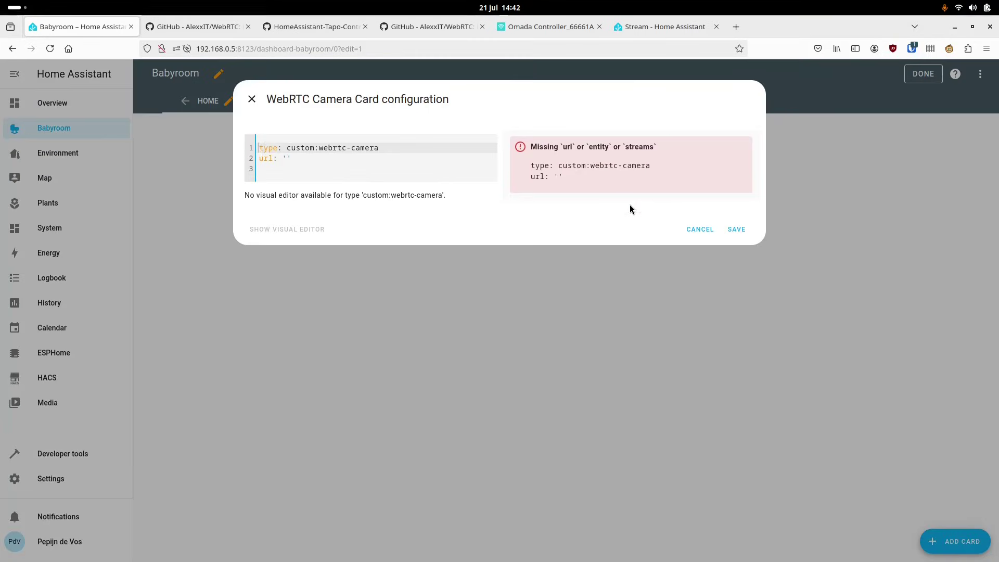
Replace the card's url line with entity: camera.tapo_c200_ef51_hd_stream in the YAML
click(338, 163)
key(ctrl+a)
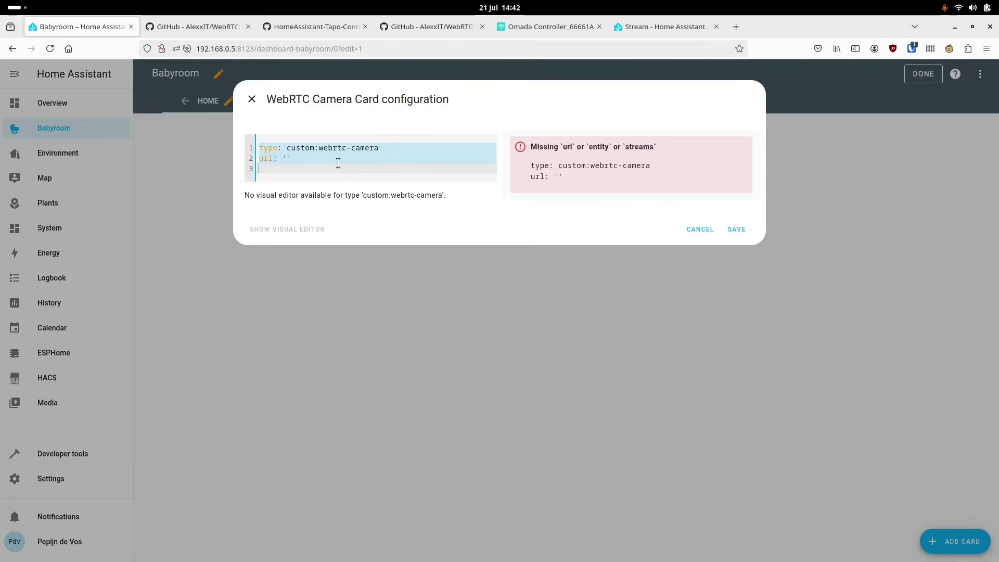
key(ctrl+v)
key(BackSpace)
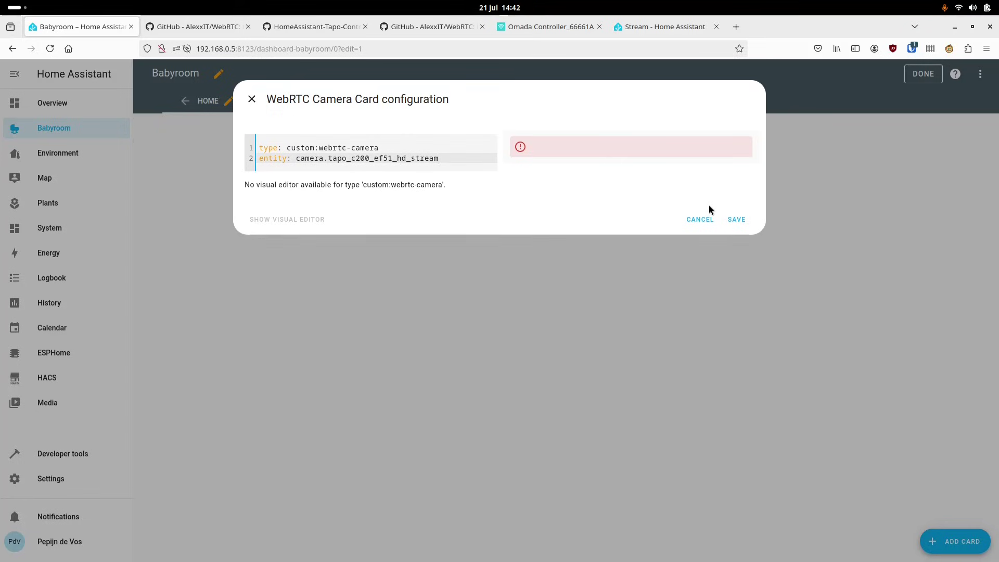
Save the WebRTC Camera card and exit Babyroom dashboard editing
click(733, 221)
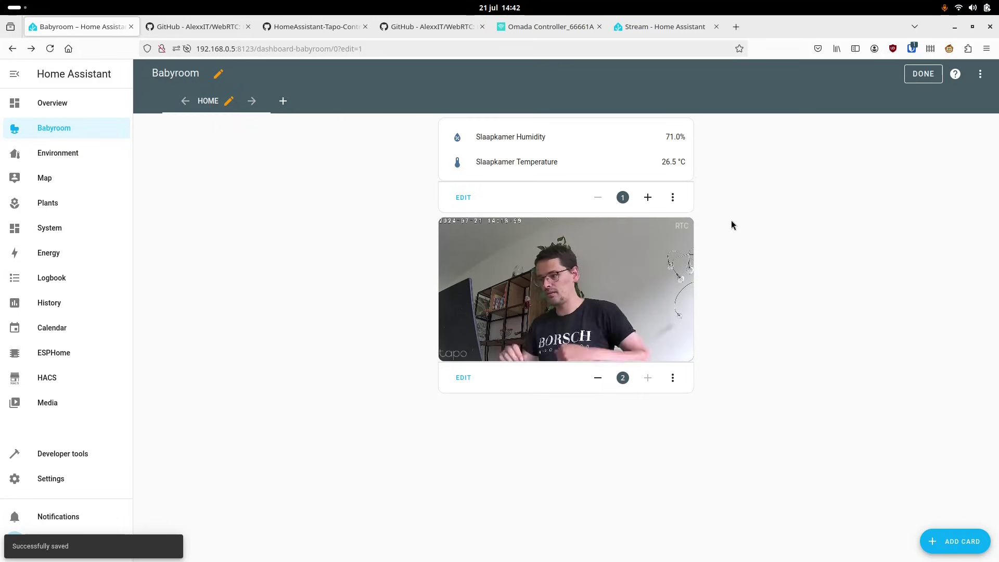
click(924, 74)
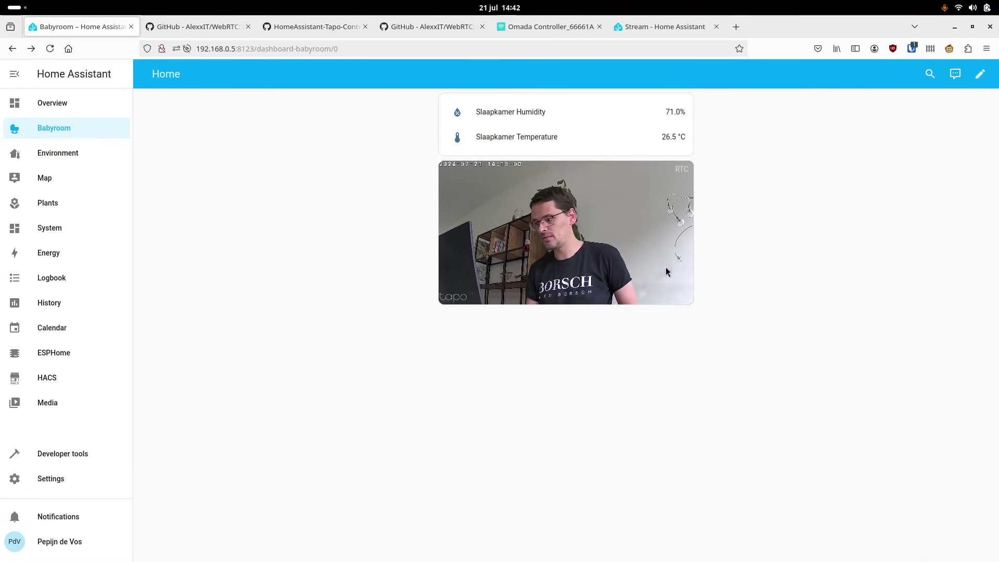